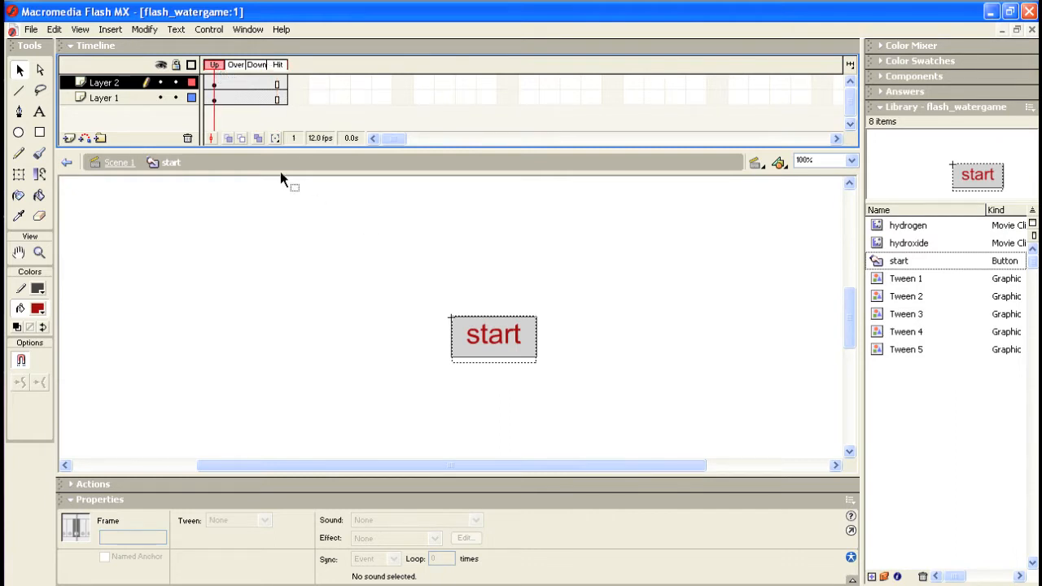
Insert a keyframe in the Over frame of Layer 2 in the start button symbol.
click(216, 84)
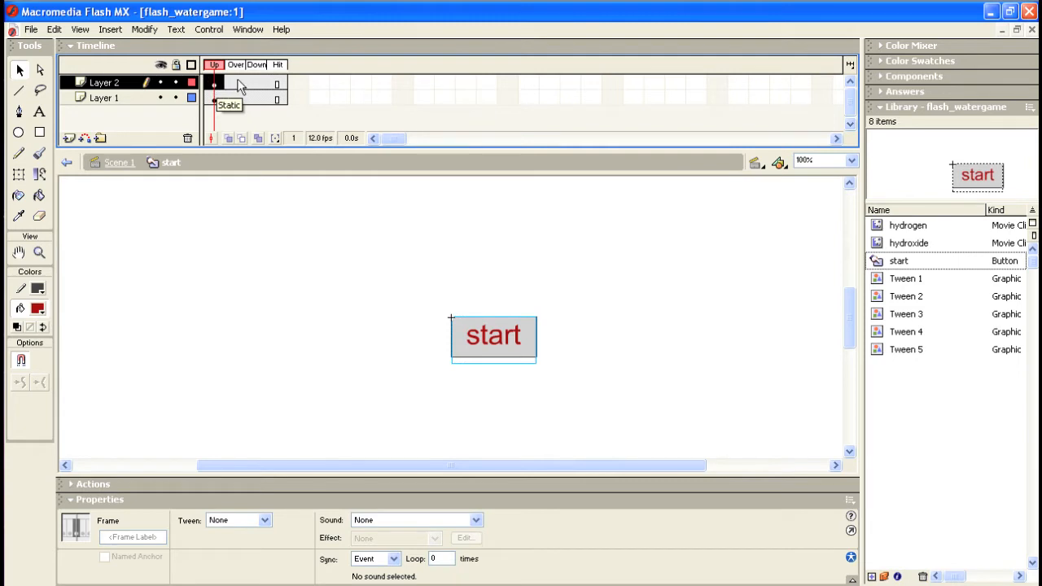
click(237, 85)
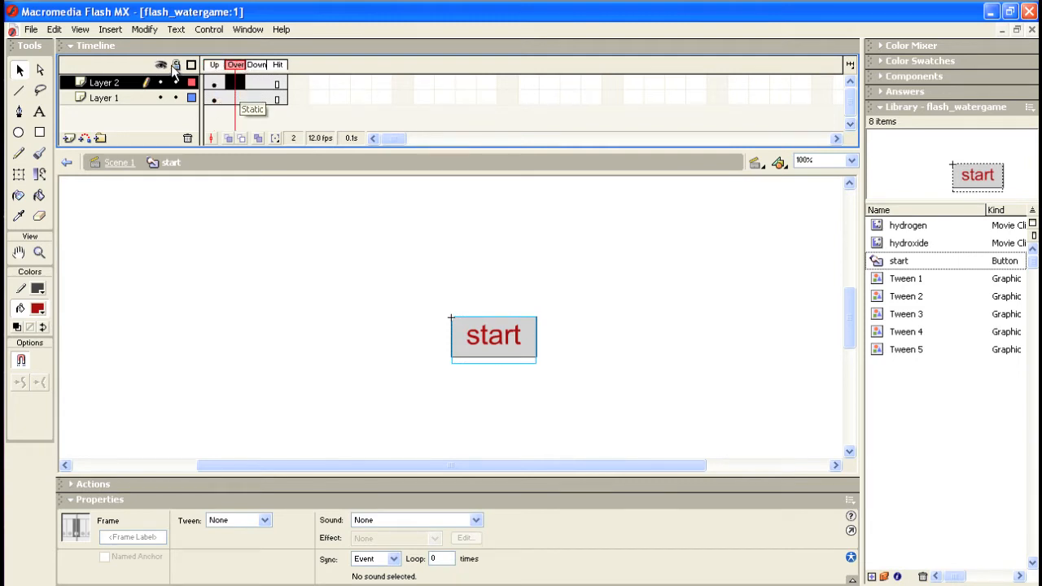
click(110, 30)
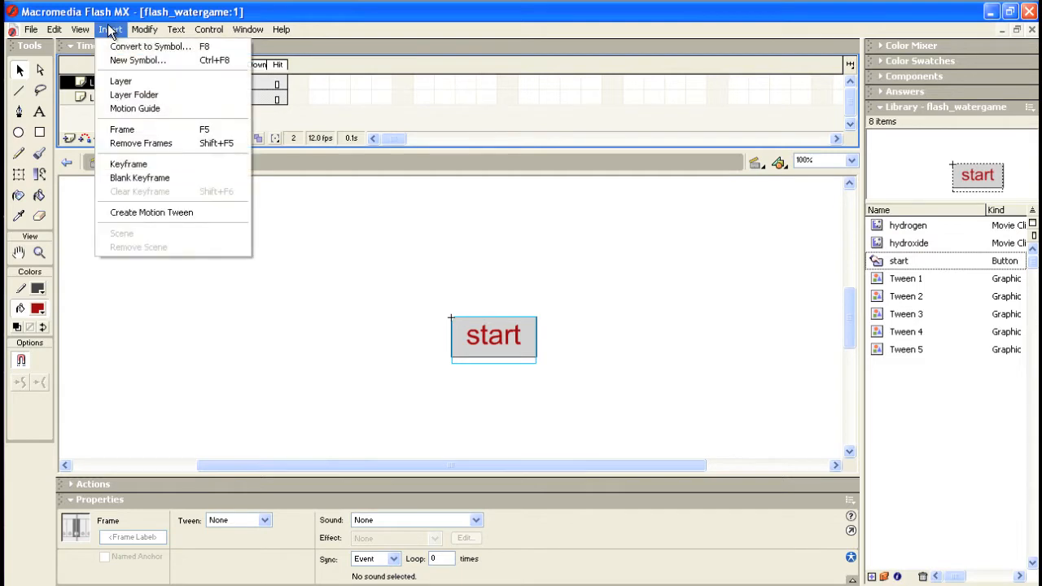
click(137, 165)
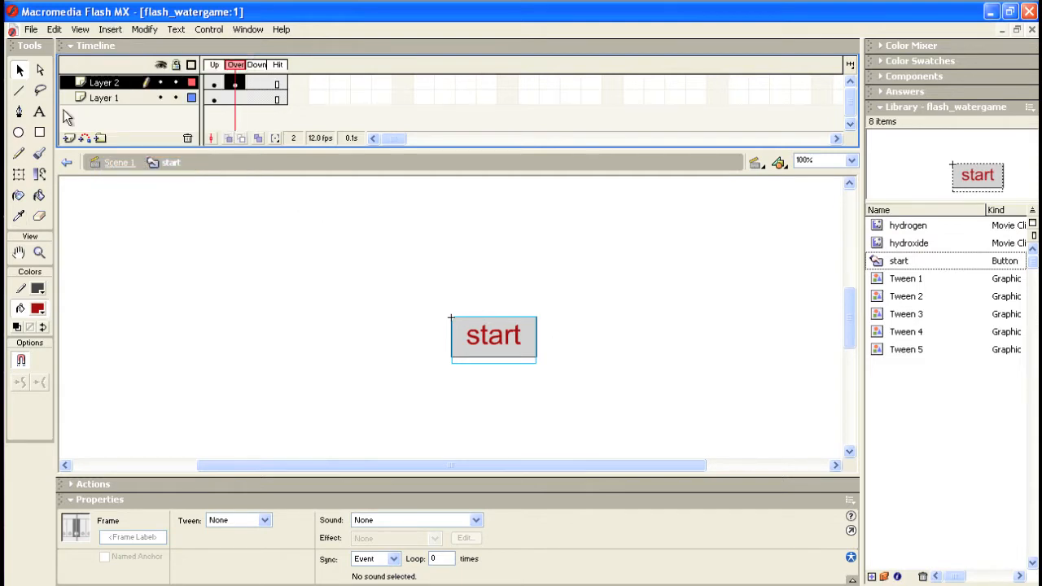
Color the start text orange in the Over frame of Layer 2 and compare it with the Up frame.
click(41, 115)
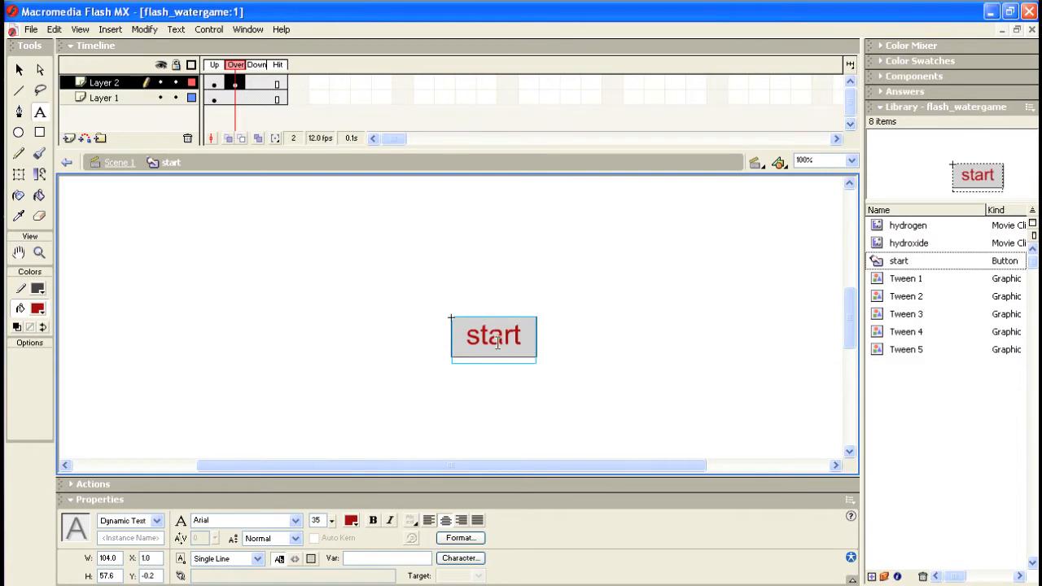
click(497, 342)
drag(522, 342, 470, 341)
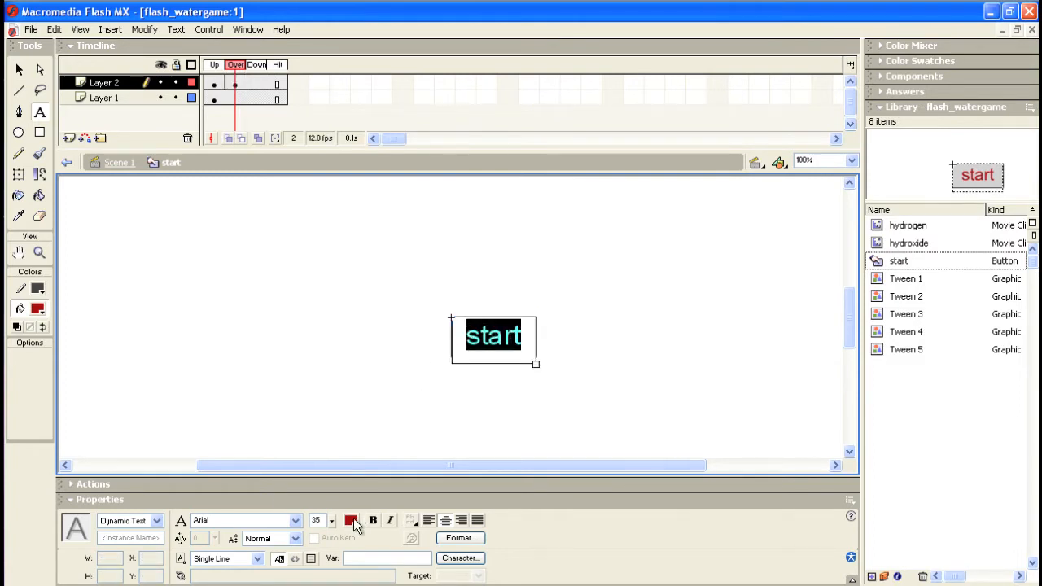
click(352, 519)
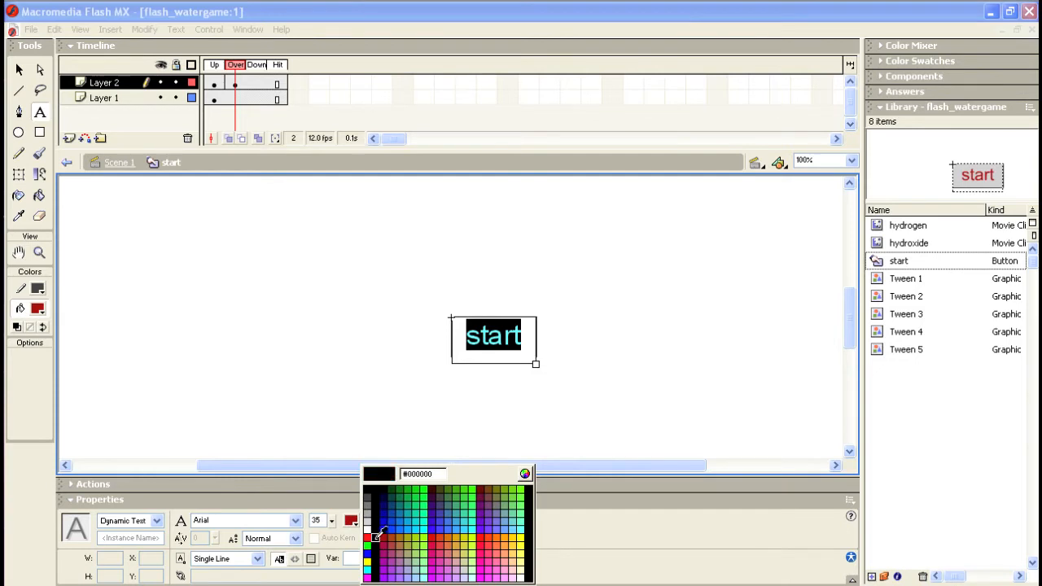
click(506, 538)
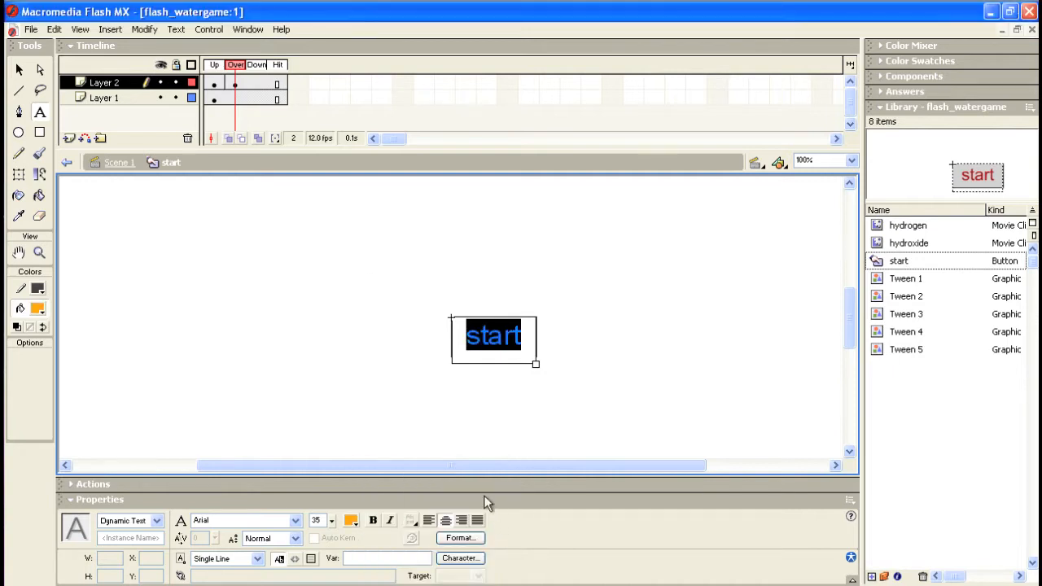
click(218, 81)
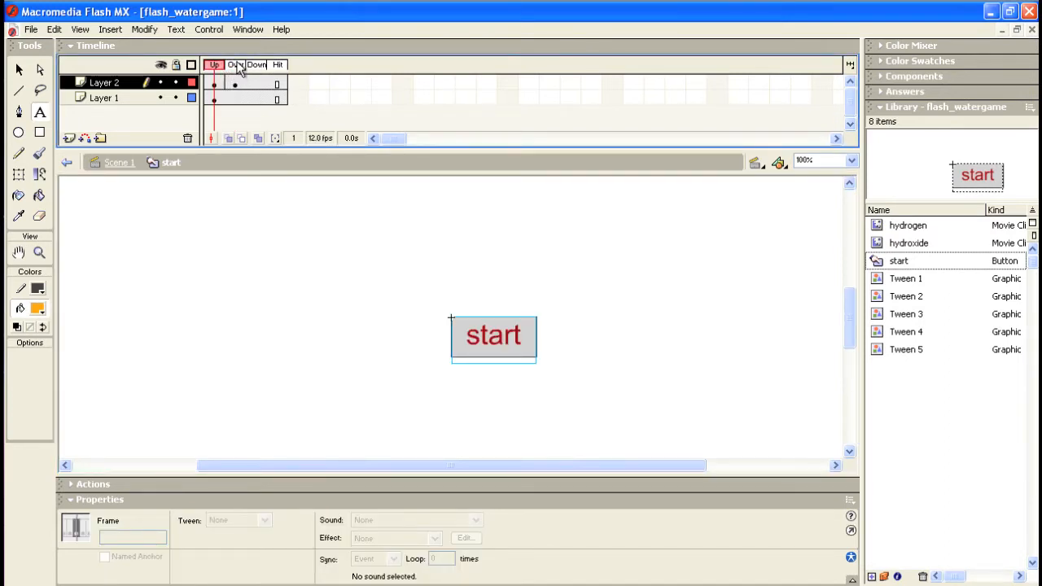
click(237, 66)
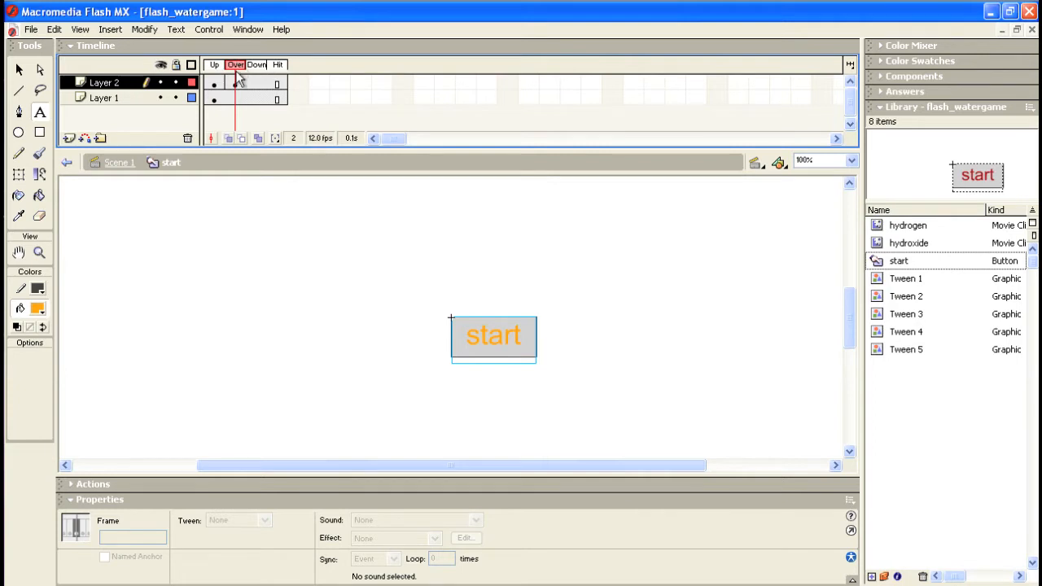
Change the text color of the start label in the Over frame of Layer 2 to blue.
click(235, 84)
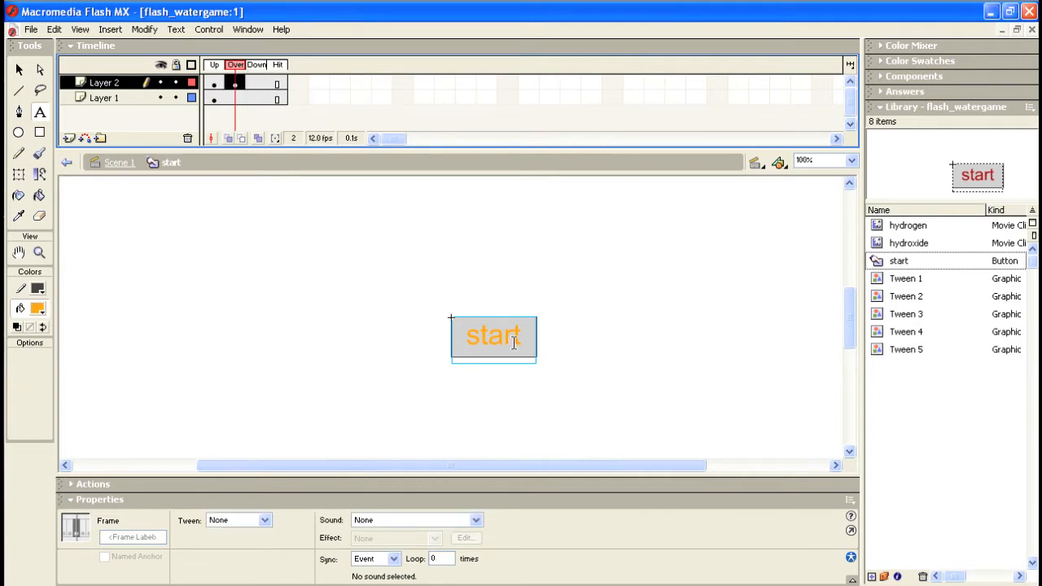
click(514, 342)
drag(525, 335, 453, 332)
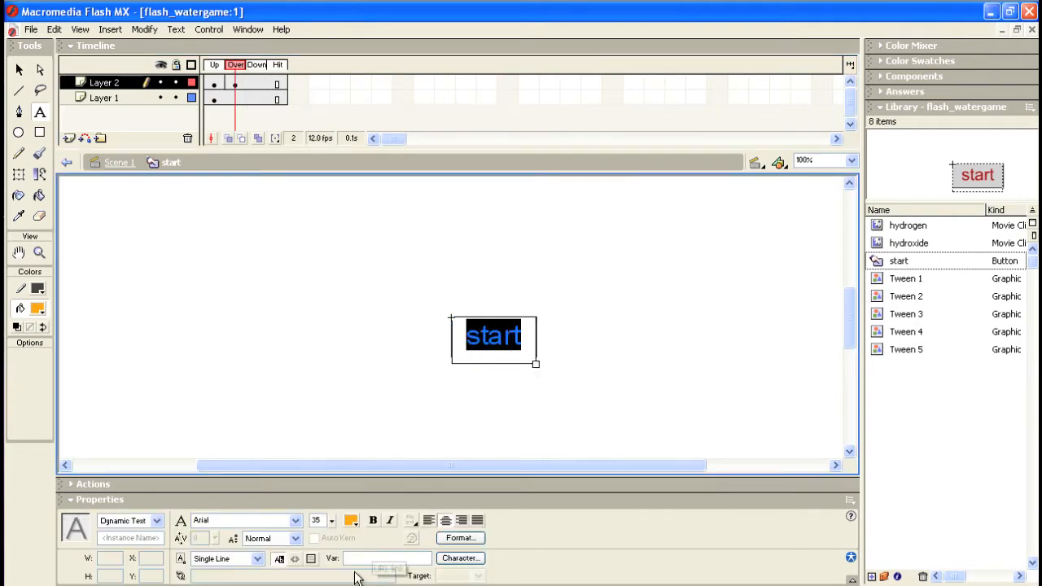
click(352, 517)
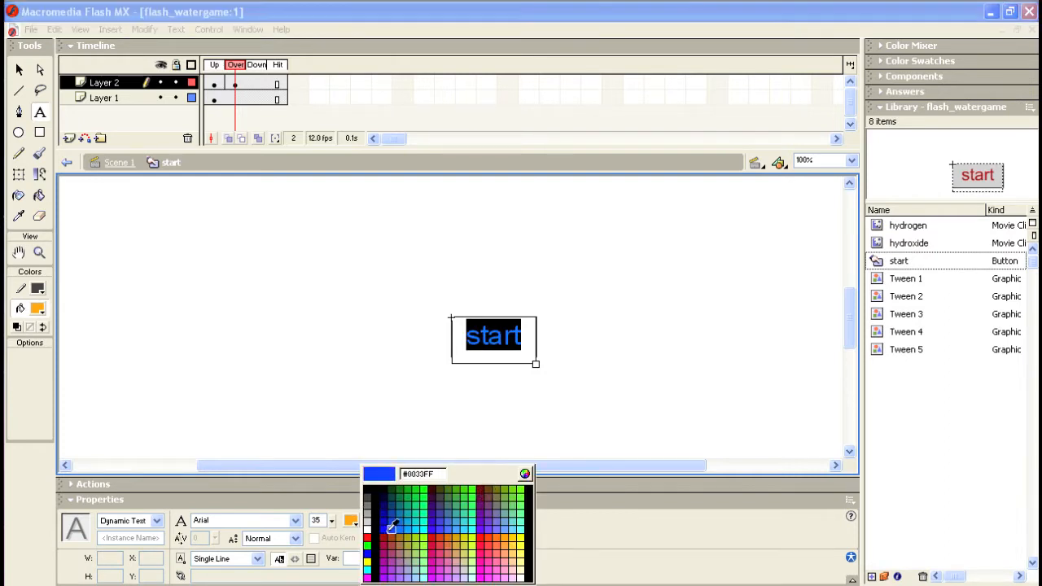
click(381, 530)
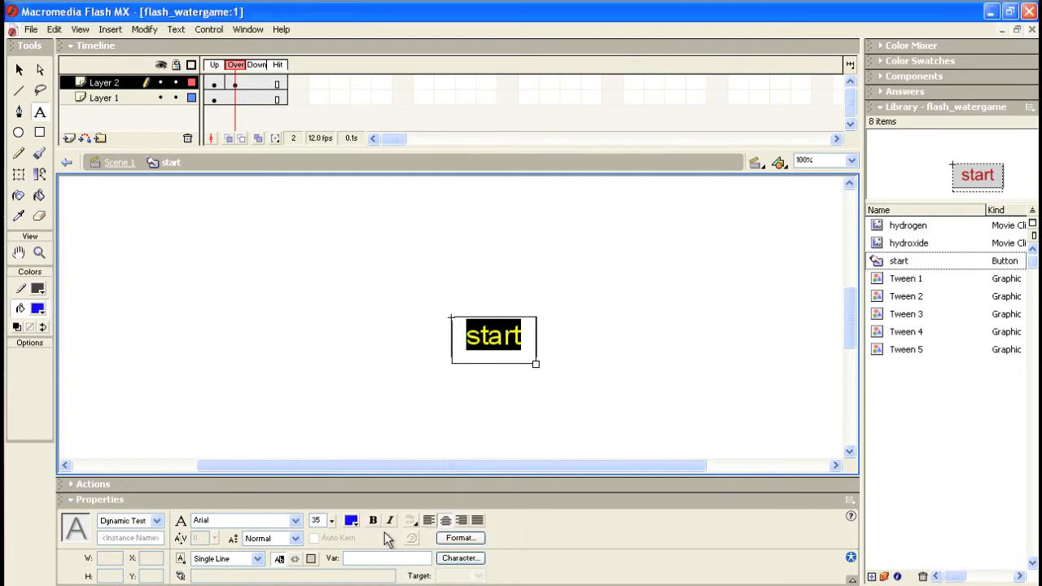
Compare the start button's appearance across its Up, Over, Down and Hit frames.
click(214, 65)
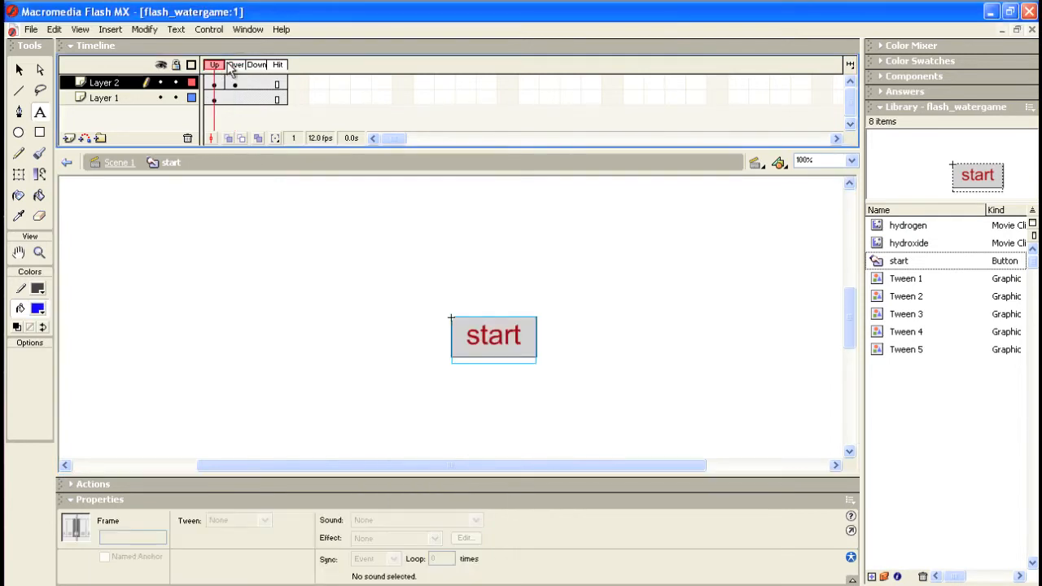
click(234, 65)
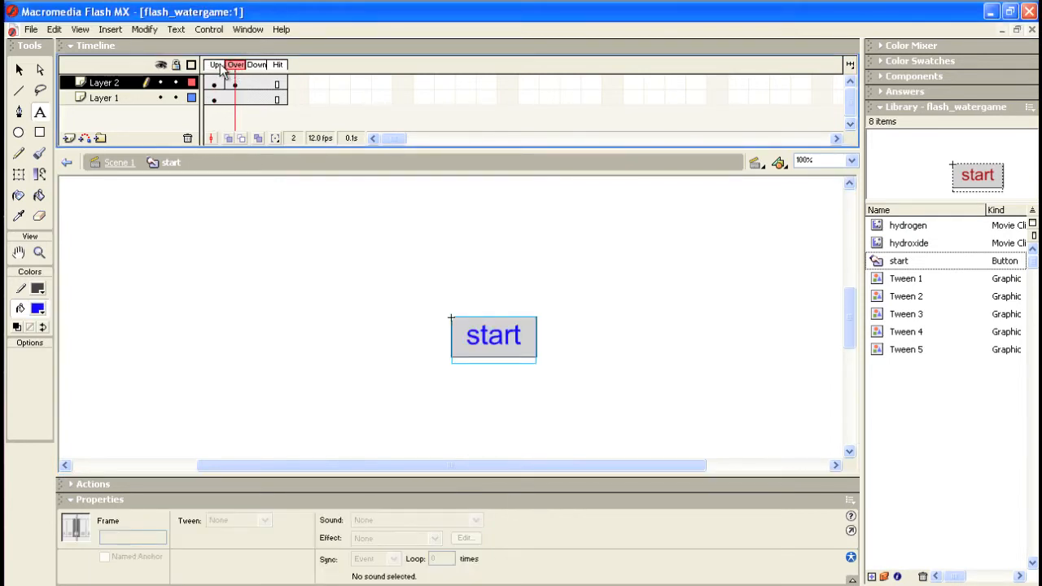
click(214, 65)
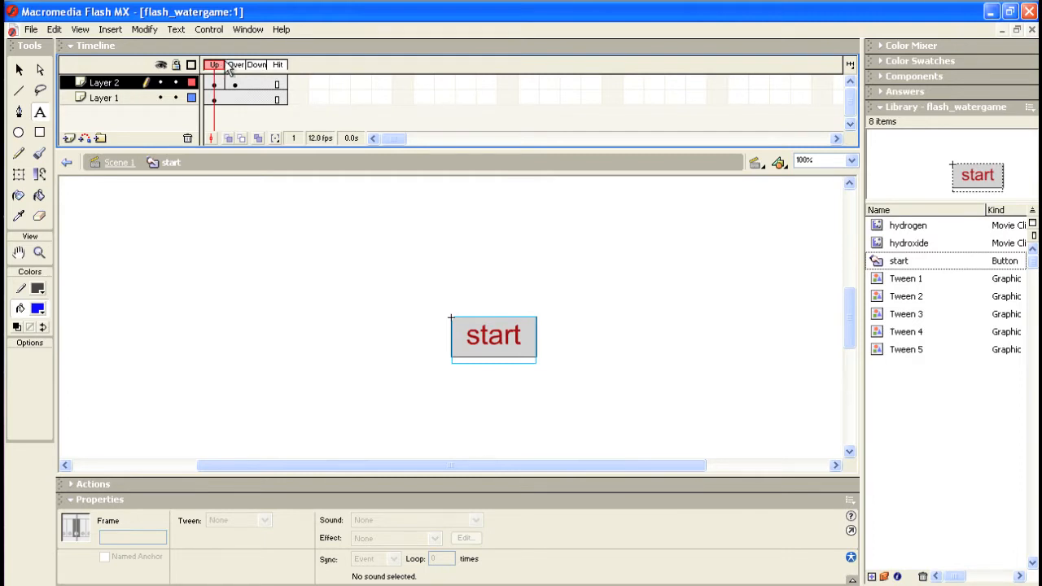
click(235, 66)
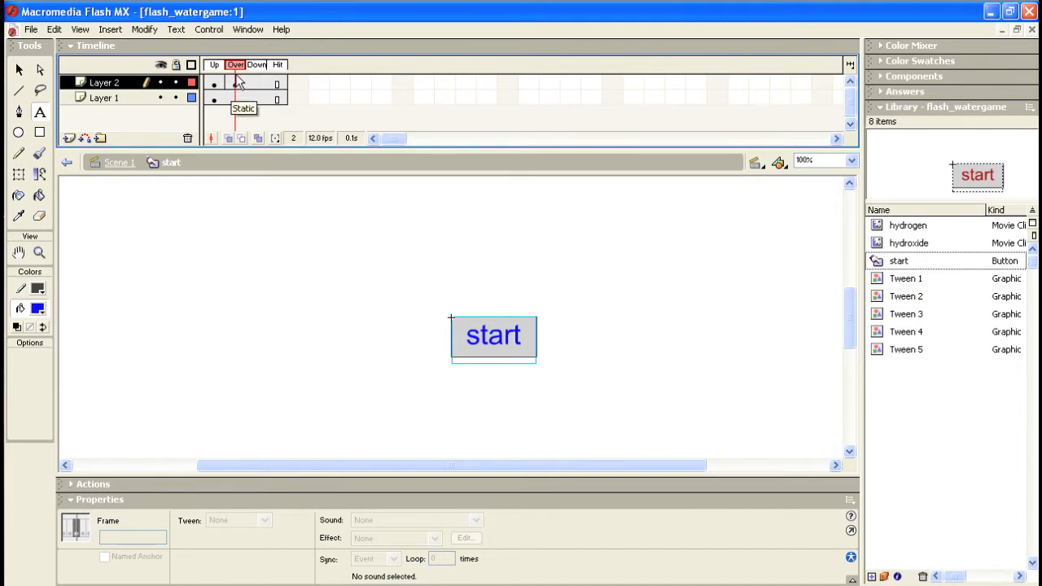
click(253, 63)
key(F6)
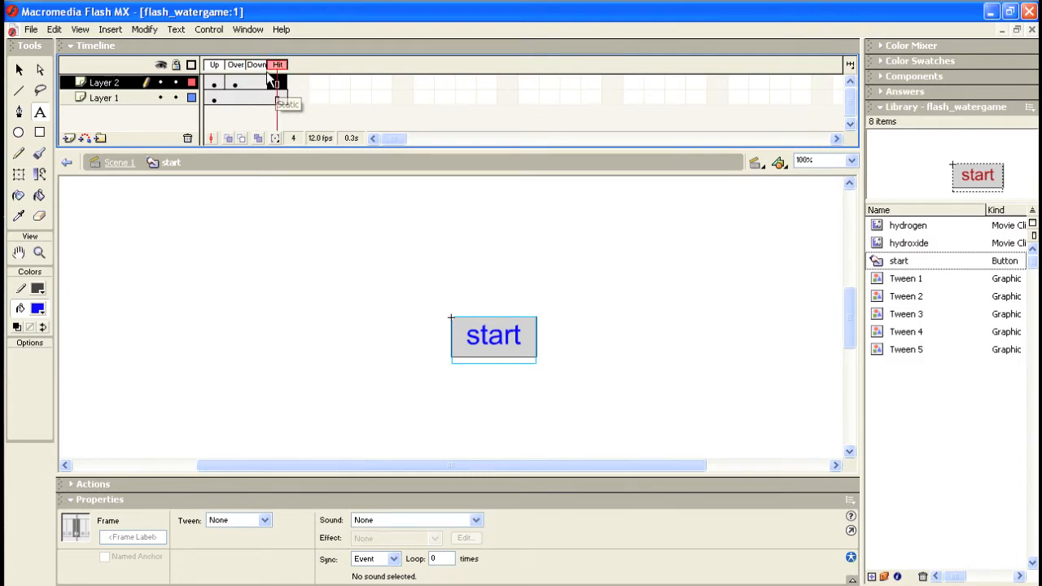
click(255, 67)
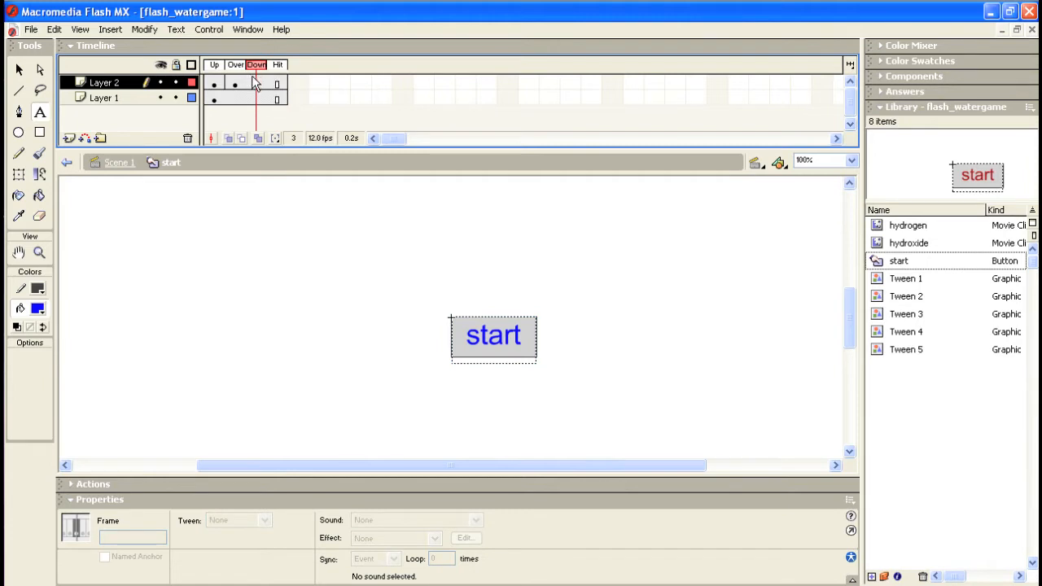
click(254, 84)
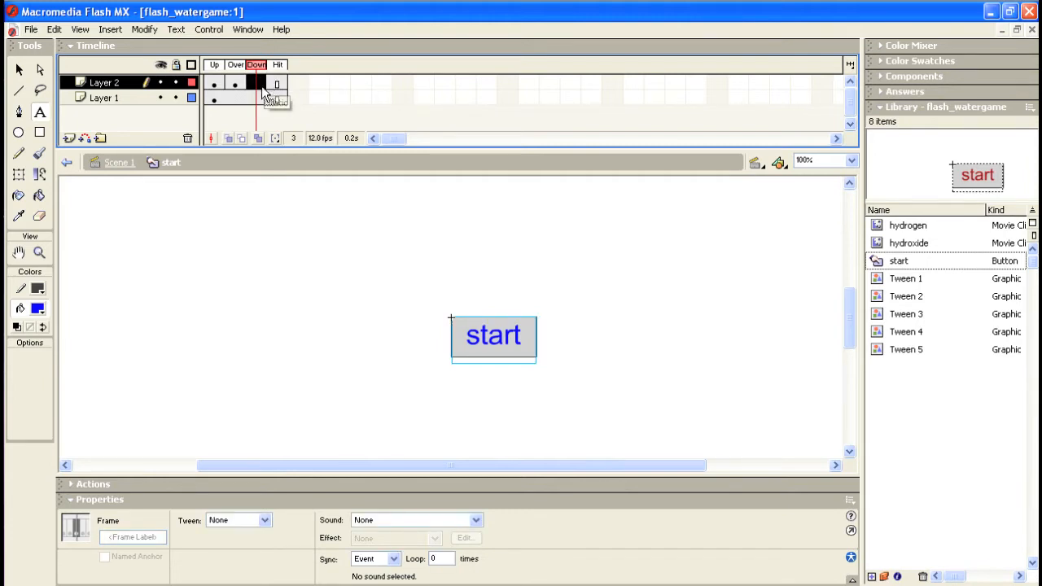
click(276, 82)
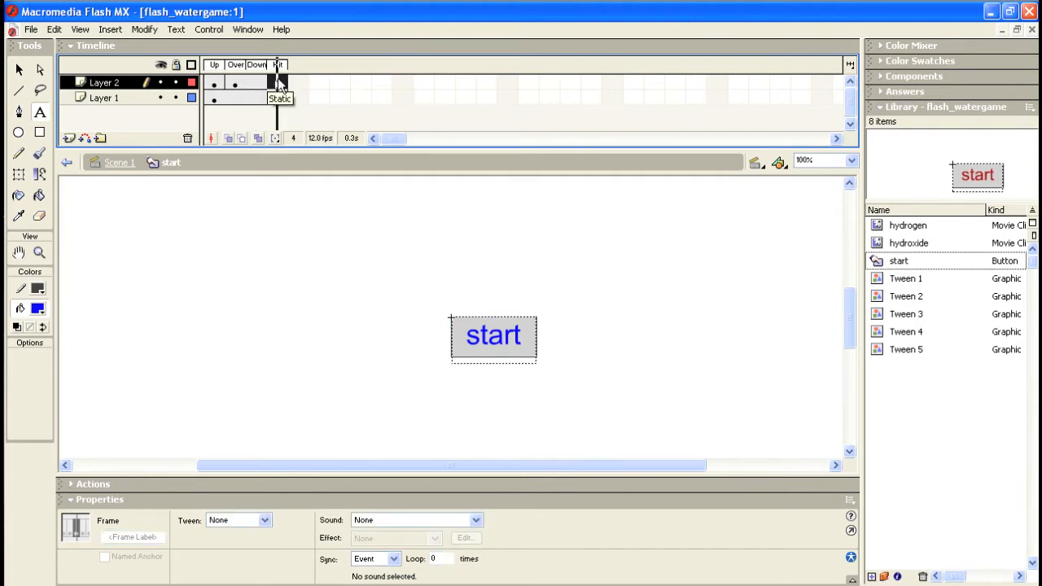
click(254, 83)
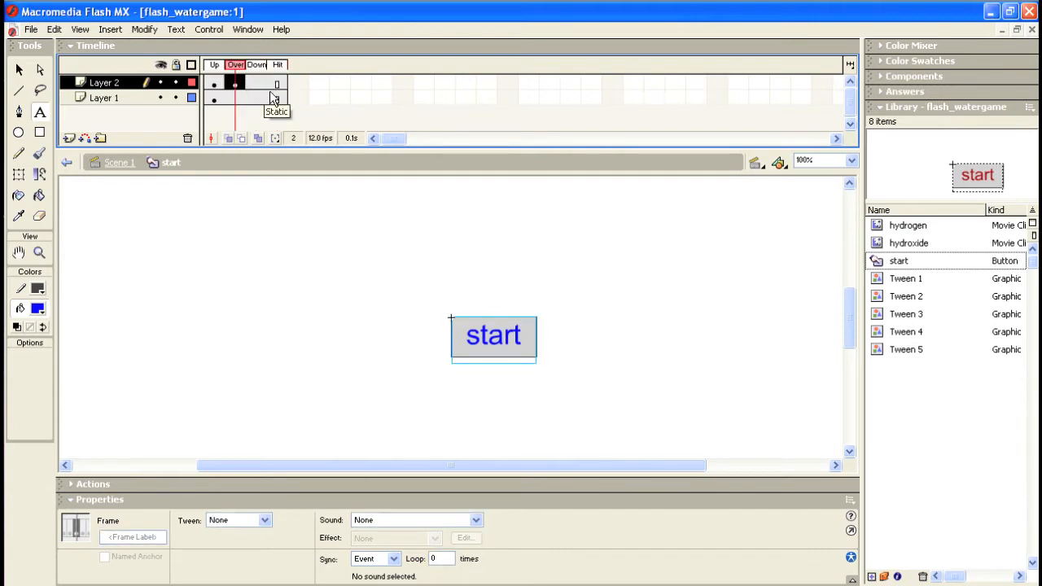
click(215, 84)
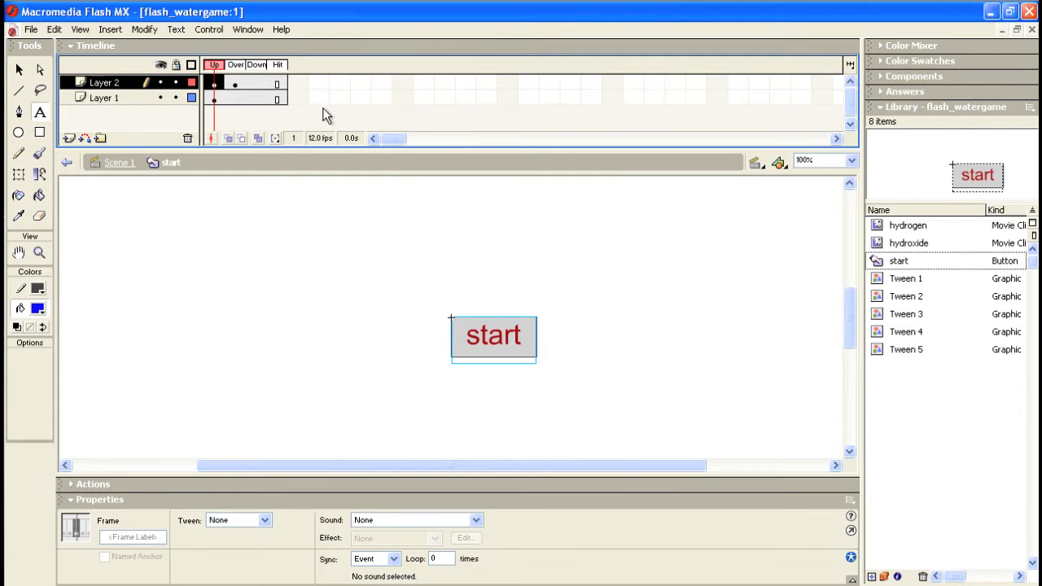
Return to Scene 1 and add a new layer named start above the hydrogen layer.
click(122, 163)
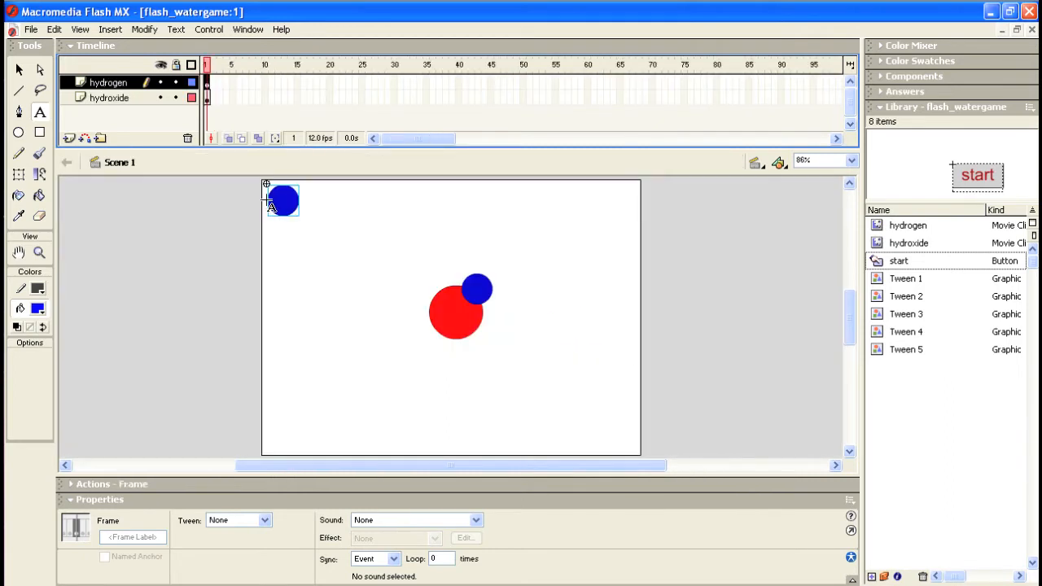
click(879, 262)
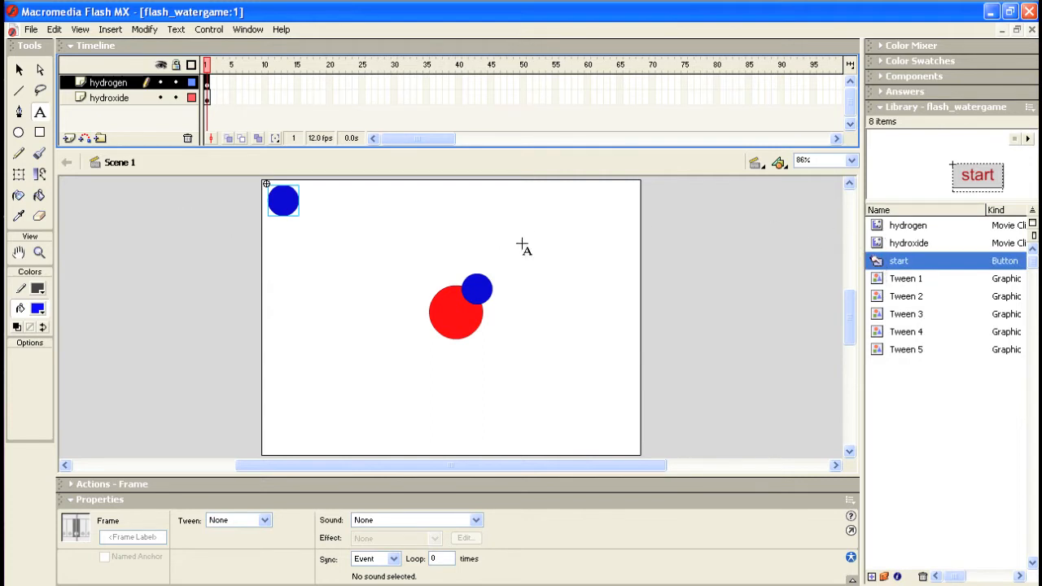
click(70, 138)
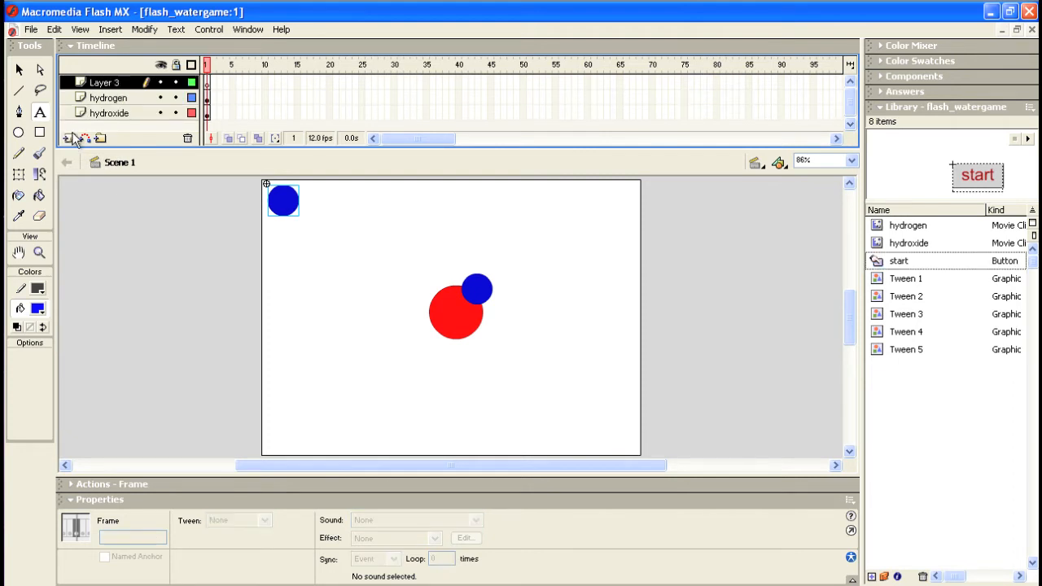
double_click(101, 81)
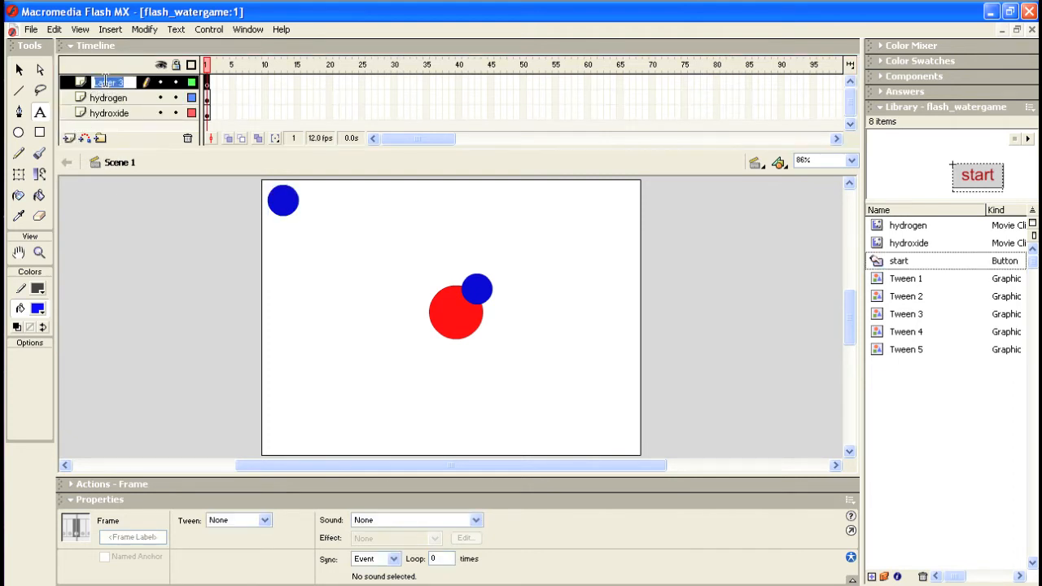
text(start)
key(Return)
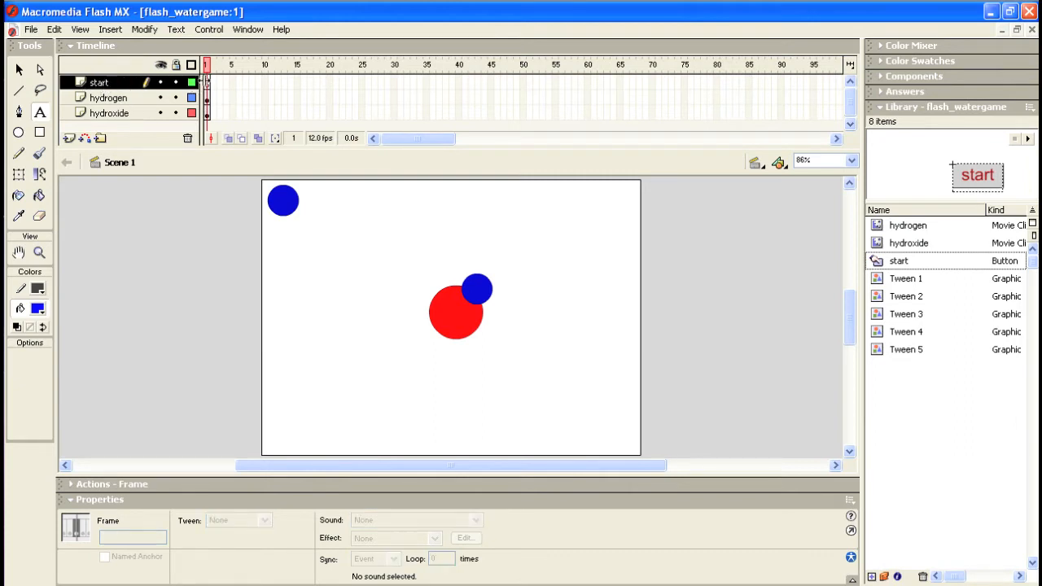
Place the start button from the library on frame 1 of the start layer, below the molecules at about X 131, Y 285.
click(208, 84)
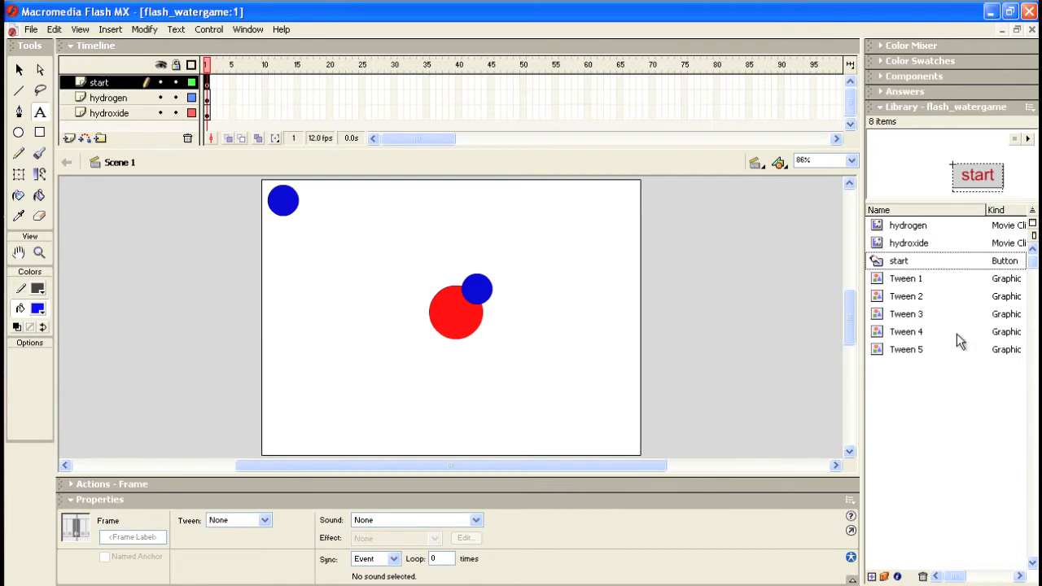
drag(877, 264, 639, 311)
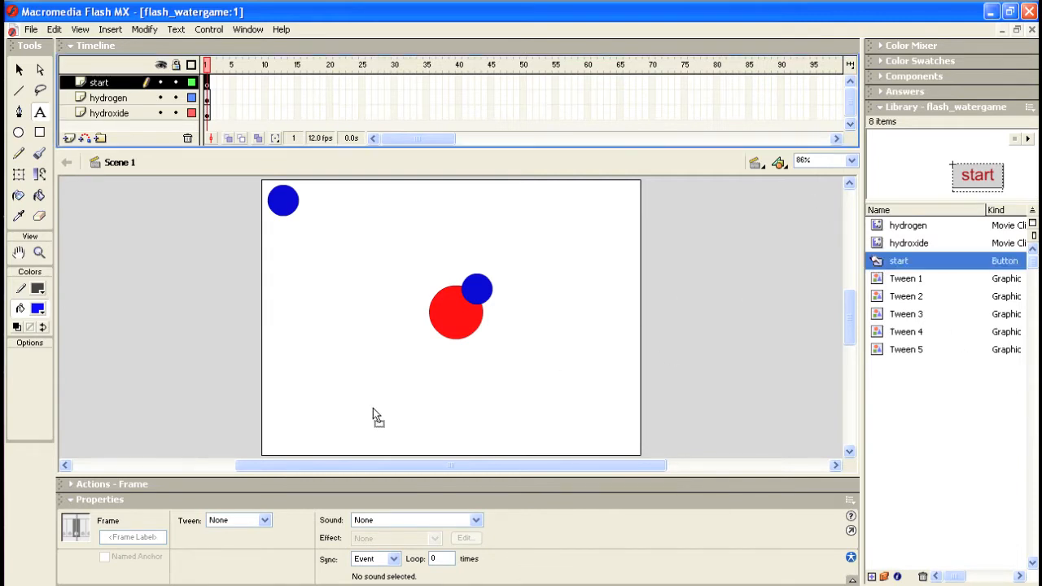
mouse_move(373, 408)
mouse_down()
mouse_move(398, 393)
mouse_move(388, 398)
mouse_up()
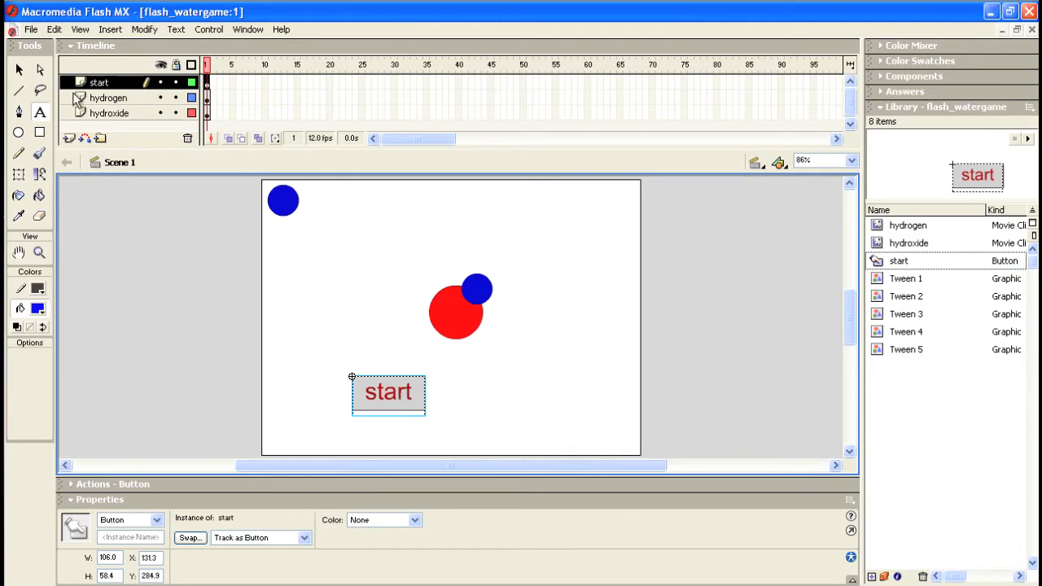
Nudge the start button slightly right and down on the stage to about X 140, Y 287.
click(20, 71)
key(Right)
key(Right)
key(Right)
key(Right)
key(Right)
key(Right)
key(Right)
key(Right)
key(Right)
key(Right)
key(Right)
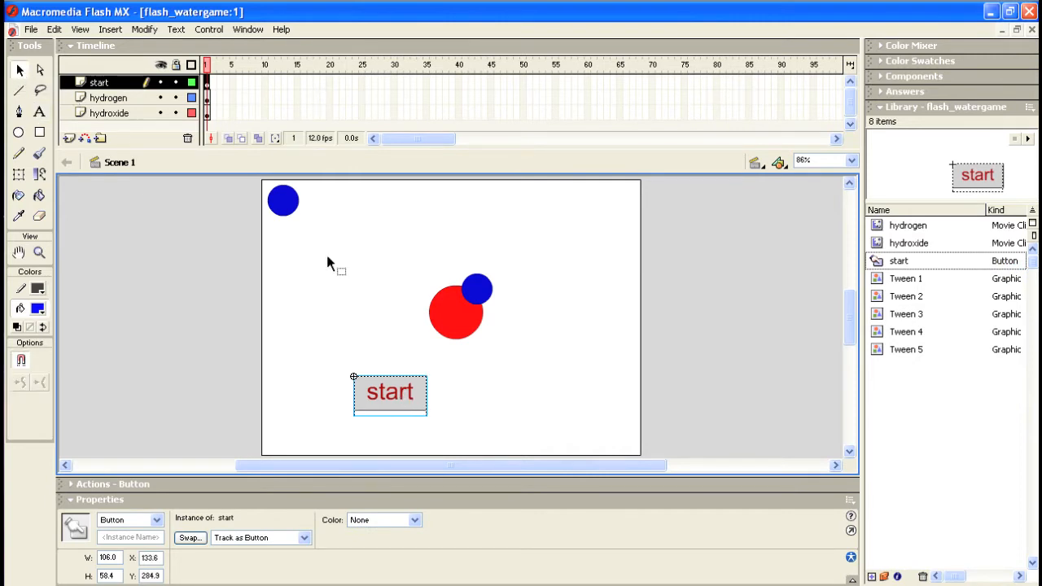
key(Down)
key(Down)
key(Down)
key(Down)
key(Down)
key(Down)
key(Down)
key(Down)
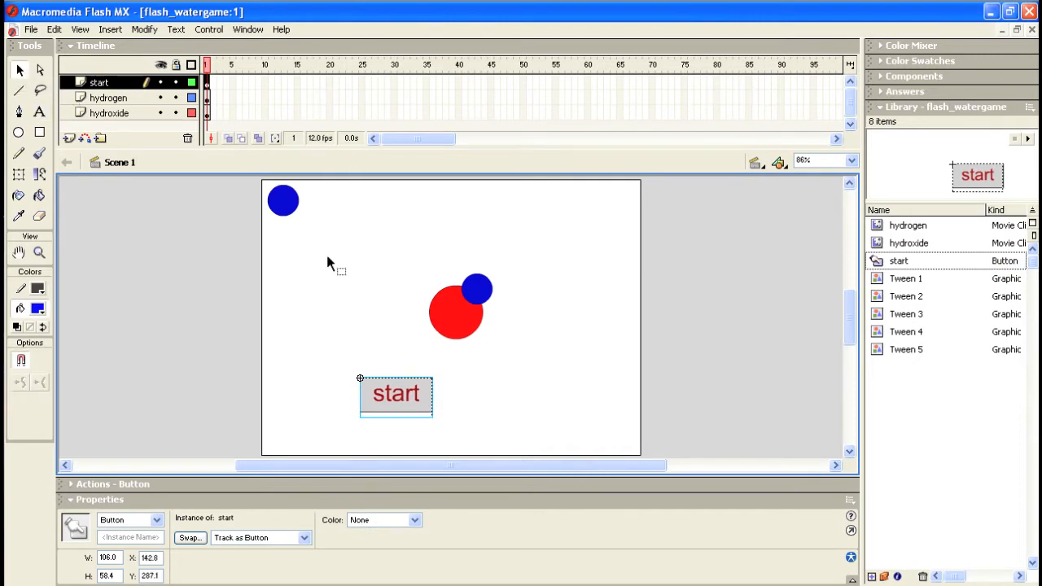
key(Left)
key(Left)
key(Up)
key(Up)
key(Up)
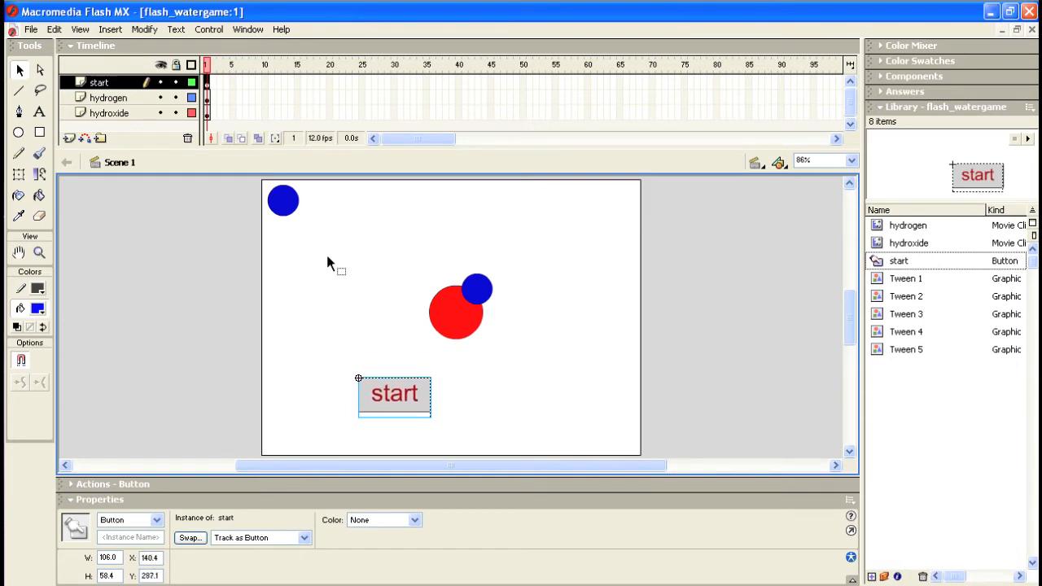
Fine-tune the start button's vertical position on the stage to about Y 288 and deselect it.
key(Up)
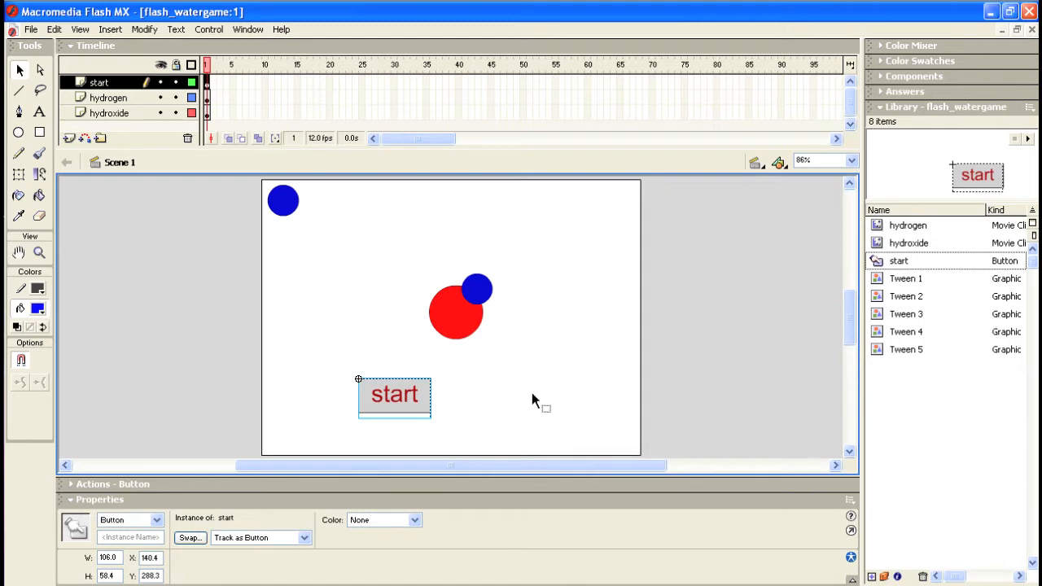
click(498, 391)
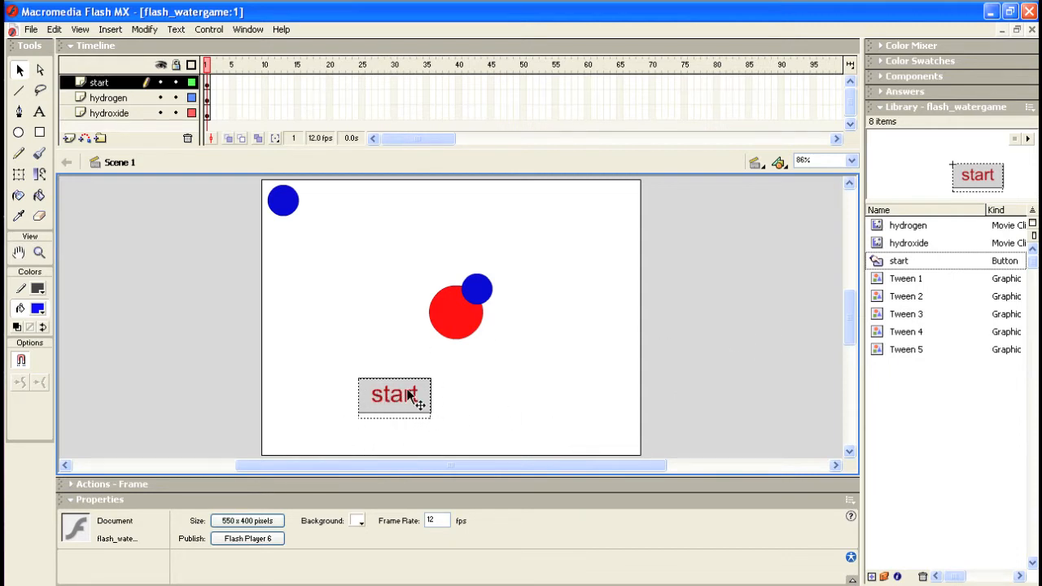
Duplicate the start button symbol in the library as a new button symbol named stop.
click(878, 266)
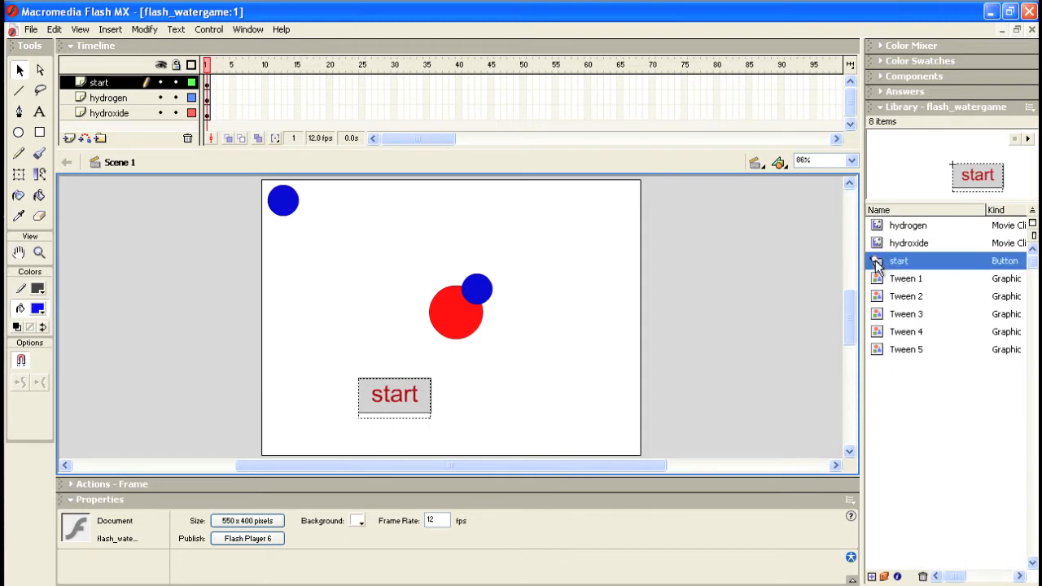
right_click(876, 265)
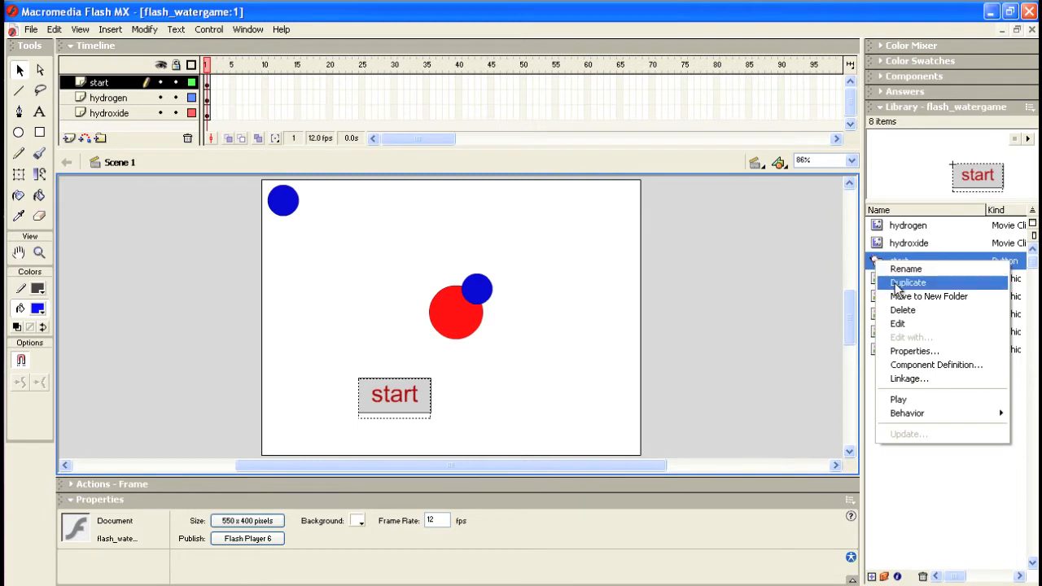
click(899, 282)
text(stop)
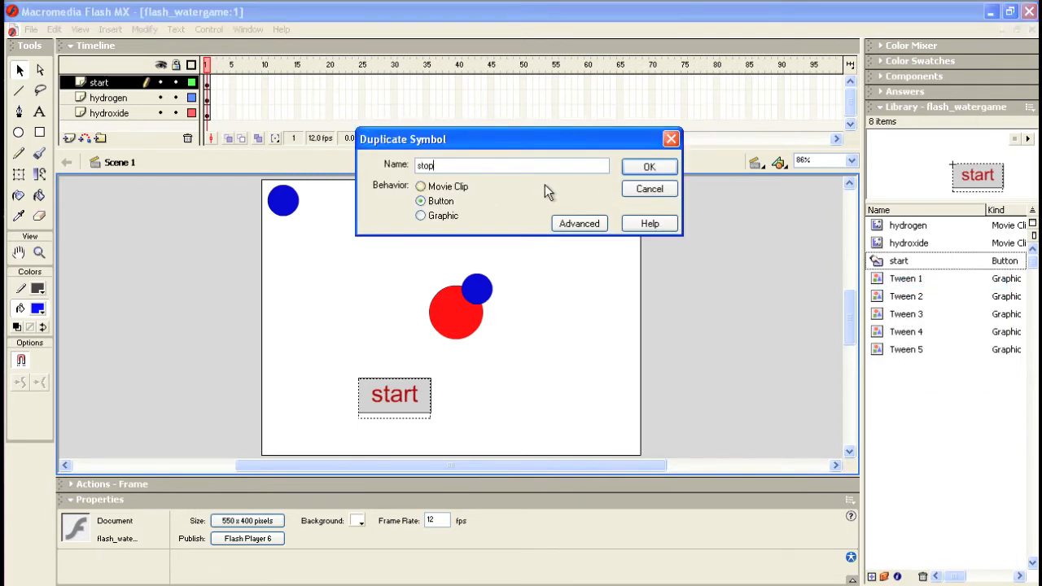
click(662, 168)
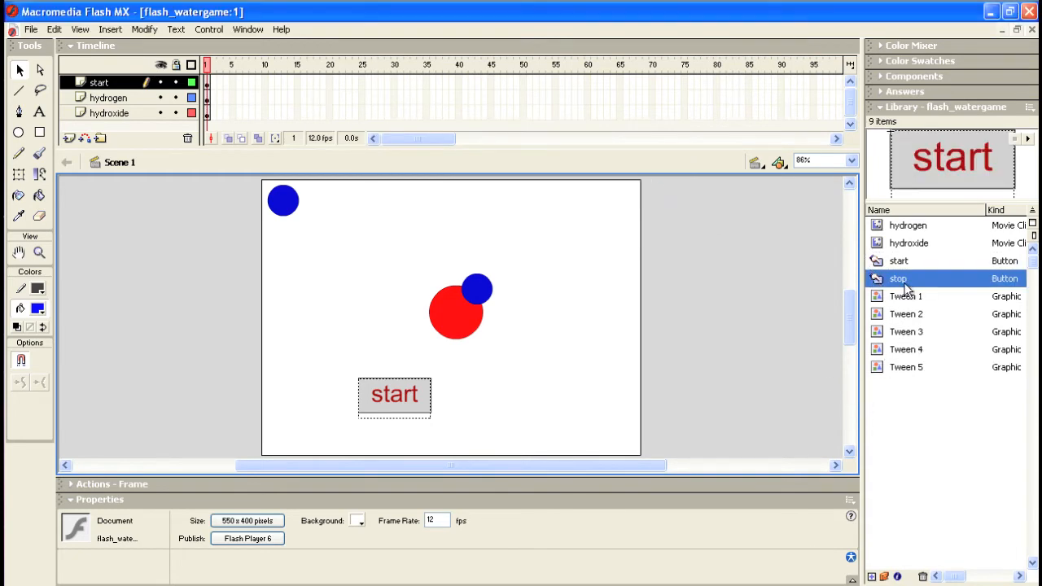
Open the stop symbol for editing and change its red Up-frame label text to stop.
double_click(877, 280)
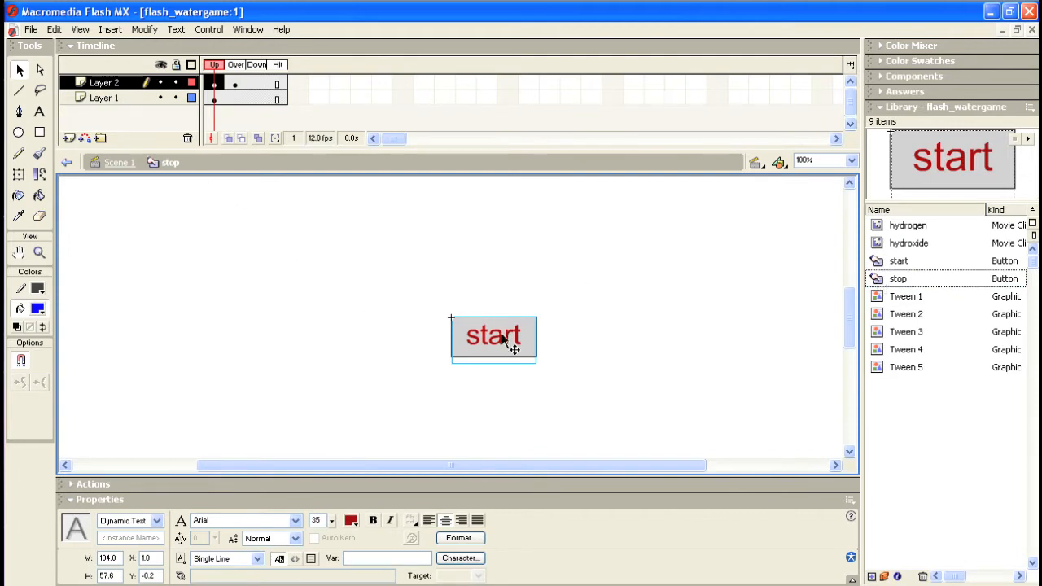
click(39, 111)
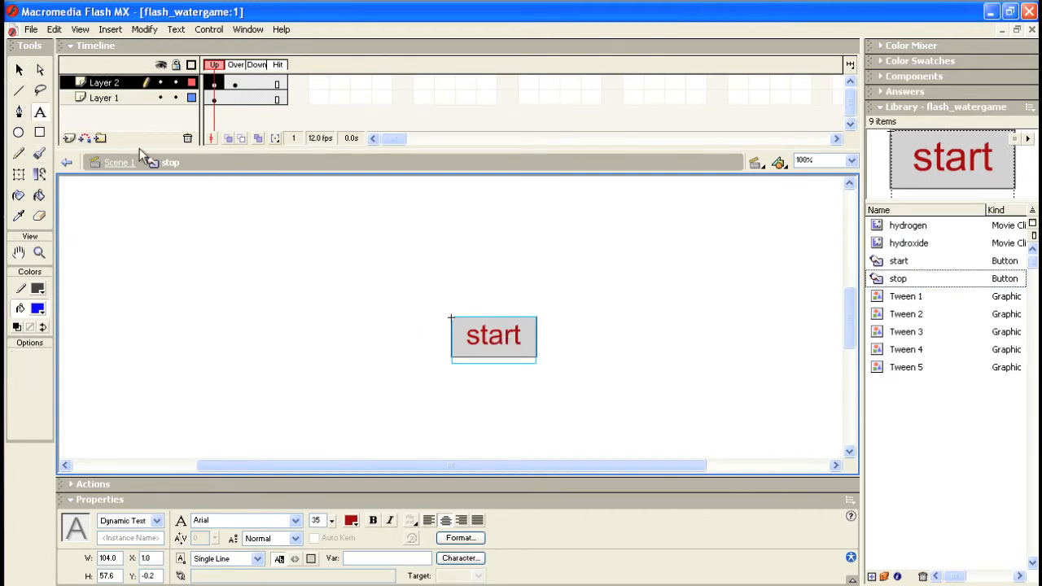
click(522, 338)
key(BackSpace)
key(BackSpace)
key(BackSpace)
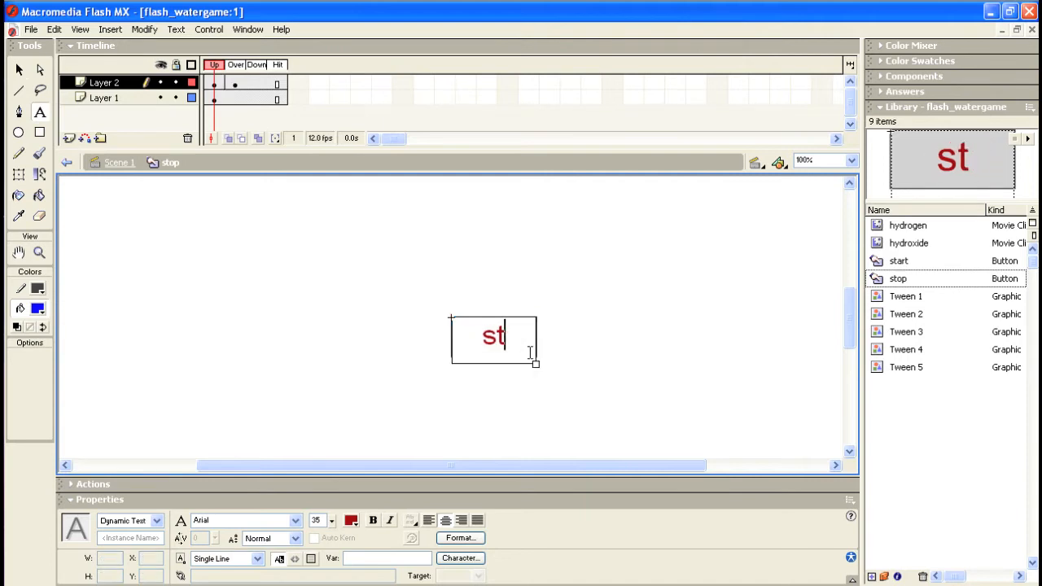
text(op)
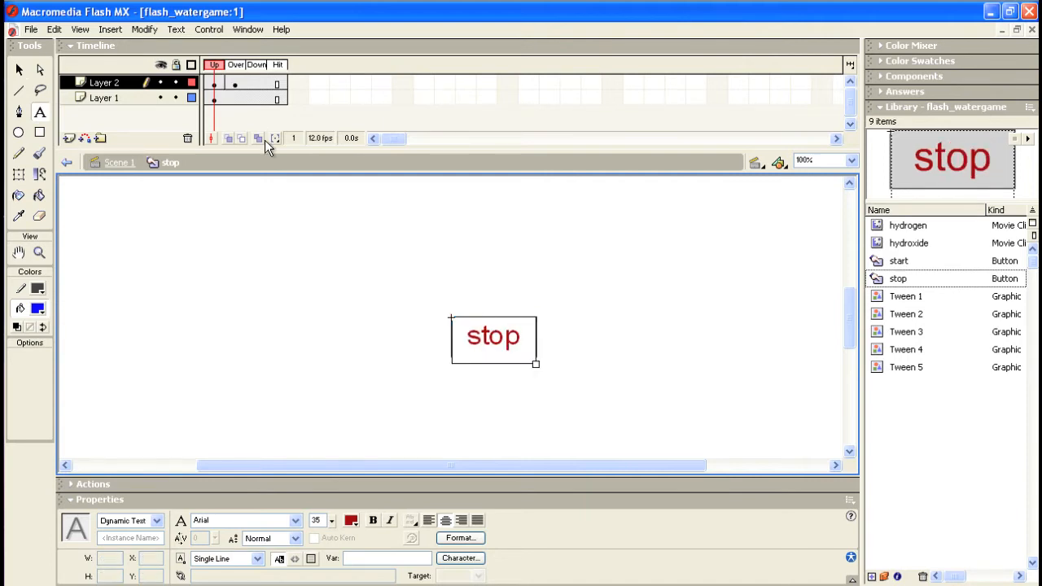
Change the blue label text on the stop symbol's Over frame to stop.
click(235, 84)
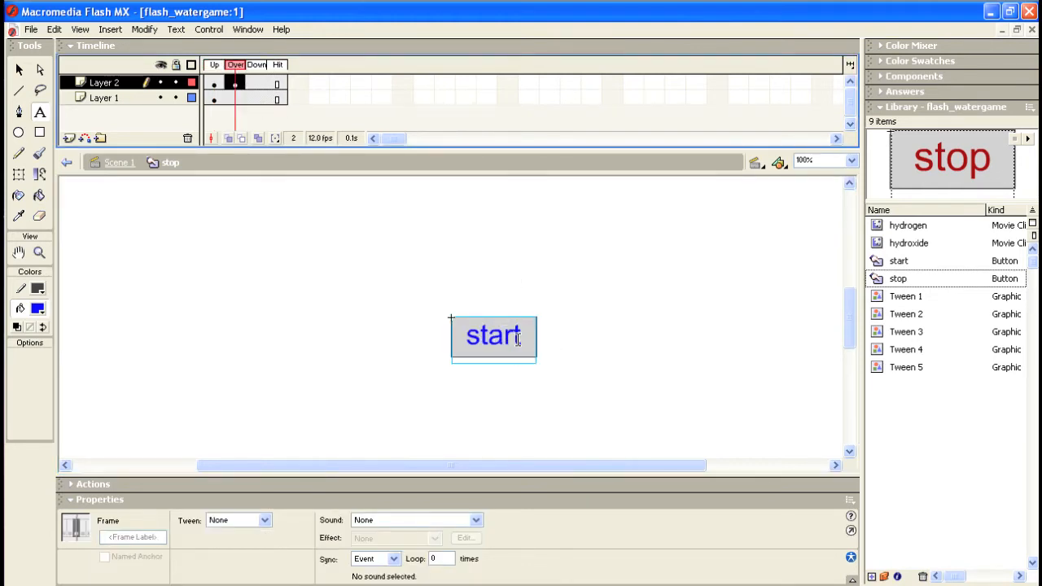
click(519, 337)
key(BackSpace)
key(BackSpace)
key(BackSpace)
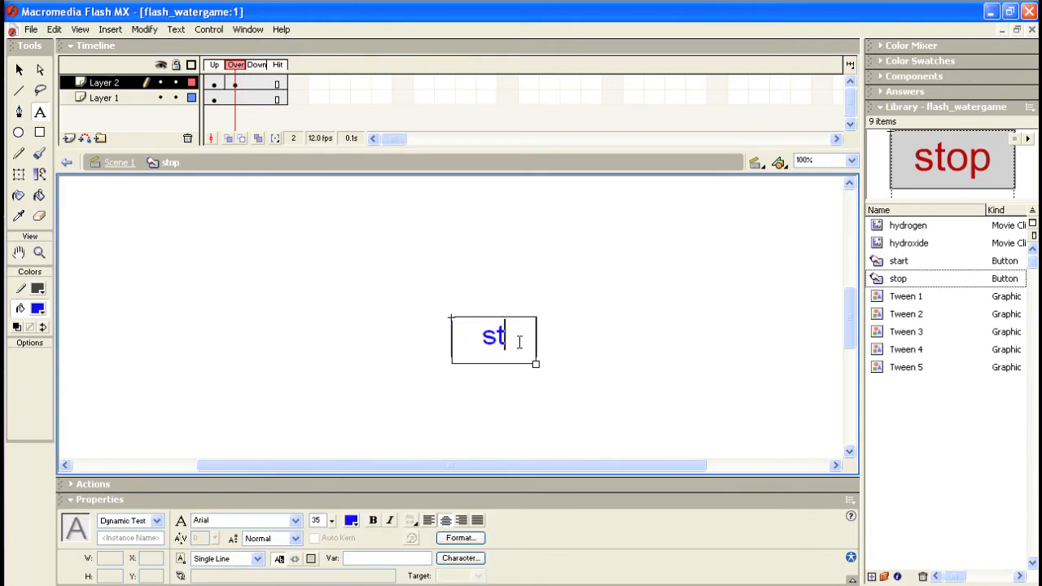
text(op)
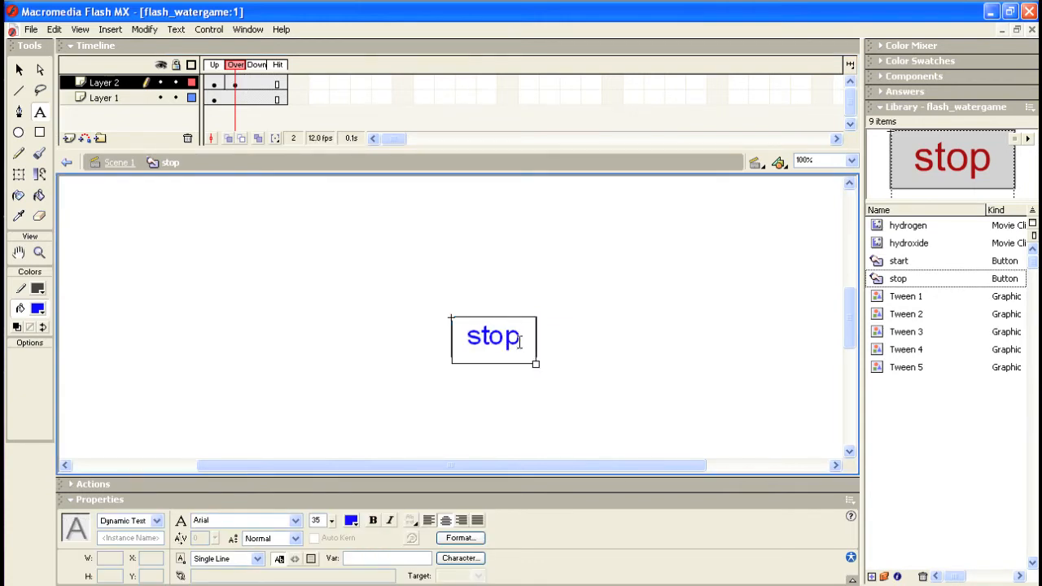
click(20, 72)
click(366, 335)
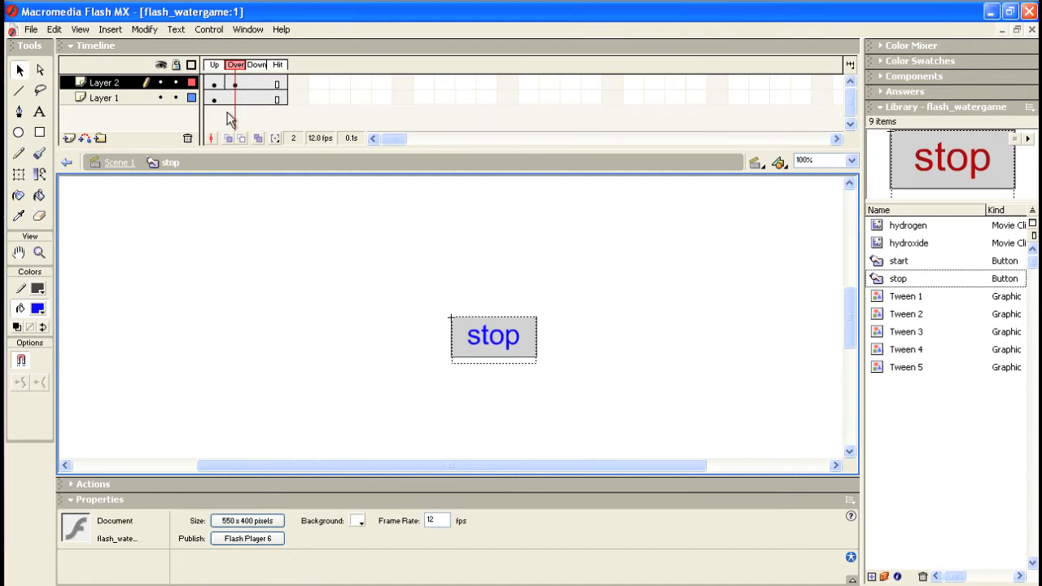
Compare the stop button's appearance between its Up and Over frames.
click(216, 67)
click(233, 66)
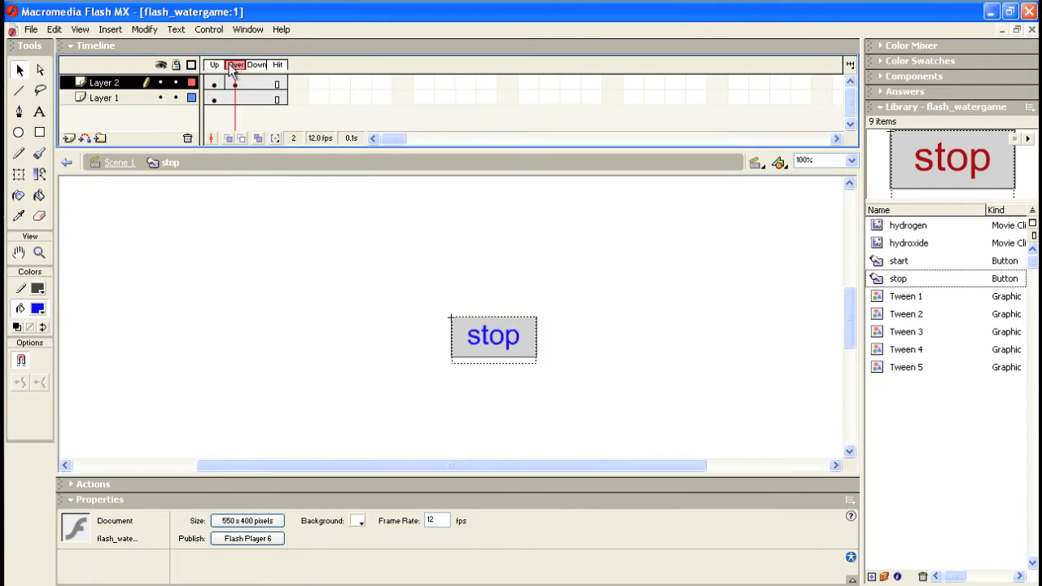
click(217, 65)
click(234, 66)
click(215, 65)
click(233, 66)
click(215, 66)
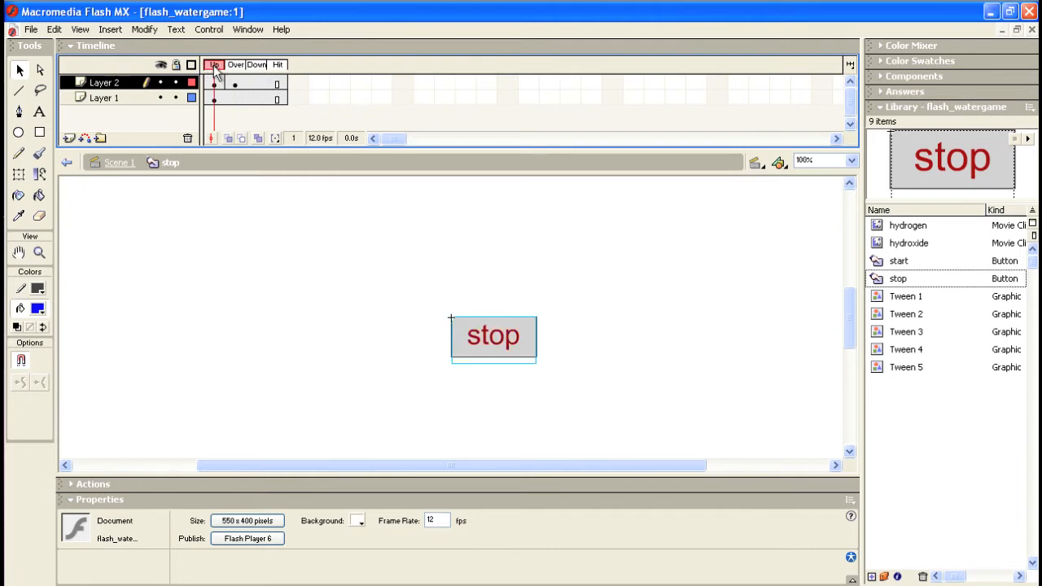
click(234, 67)
click(215, 67)
Return to Scene 1 and add a new layer named stop above the start layer.
click(118, 163)
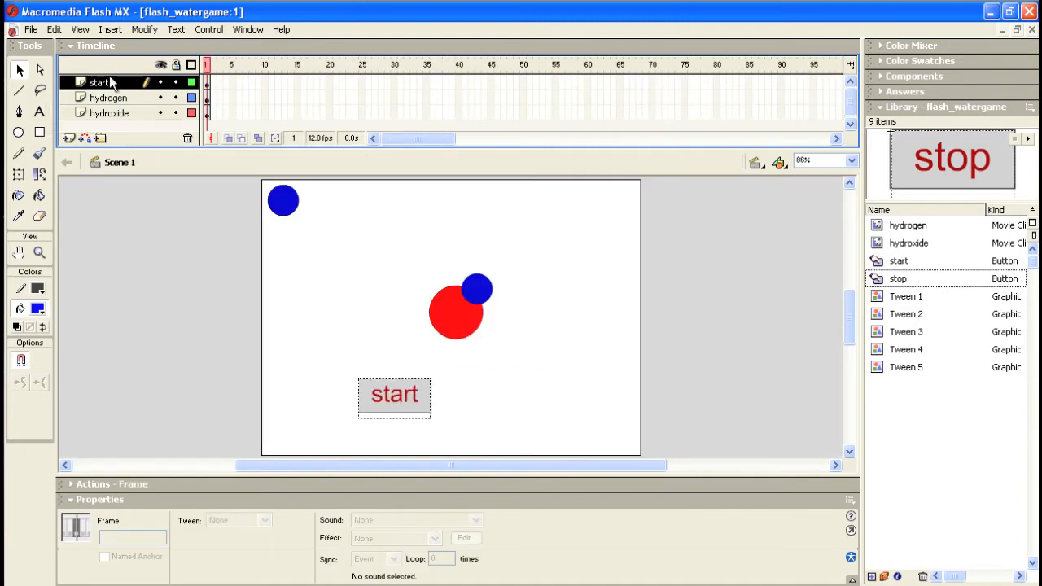
click(70, 138)
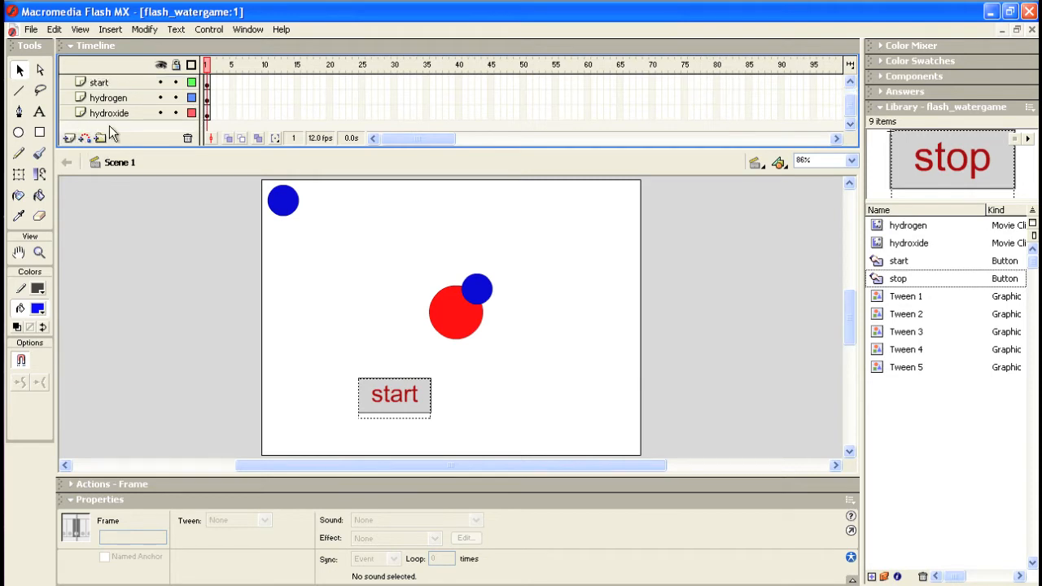
scroll(155, 114, up, 1)
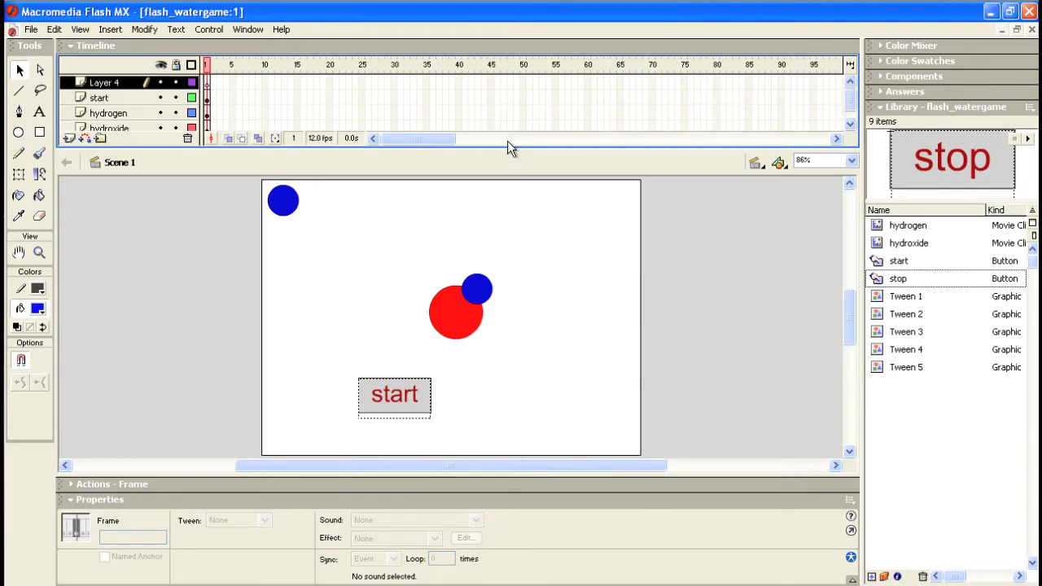
drag(509, 149, 510, 156)
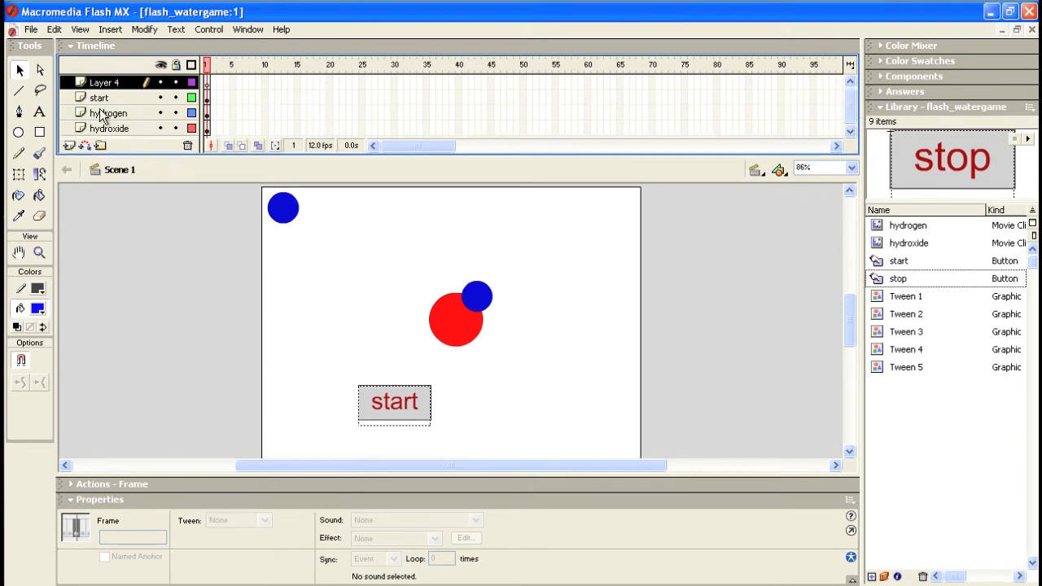
double_click(110, 83)
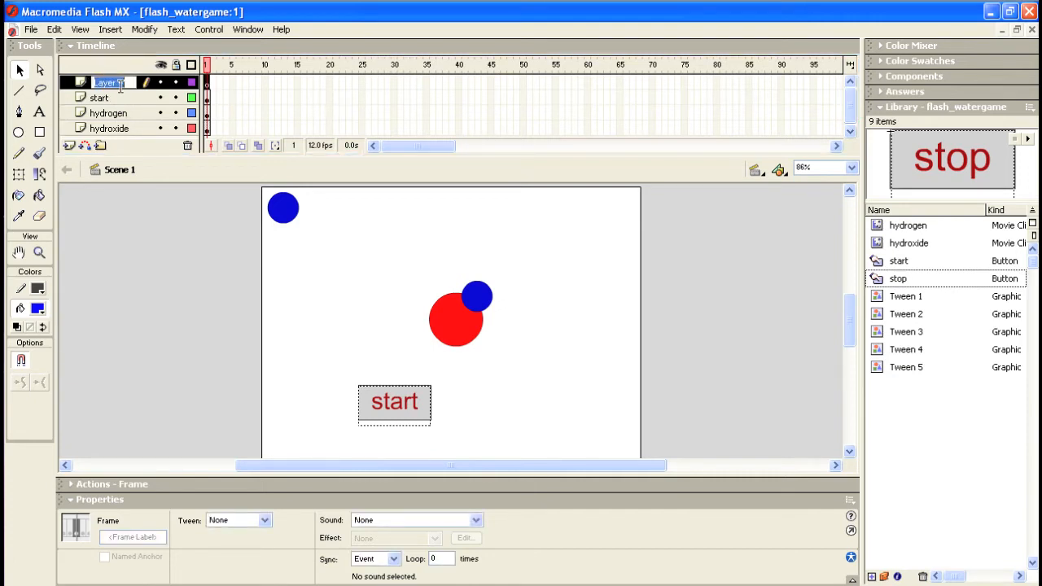
text(stop)
key(Return)
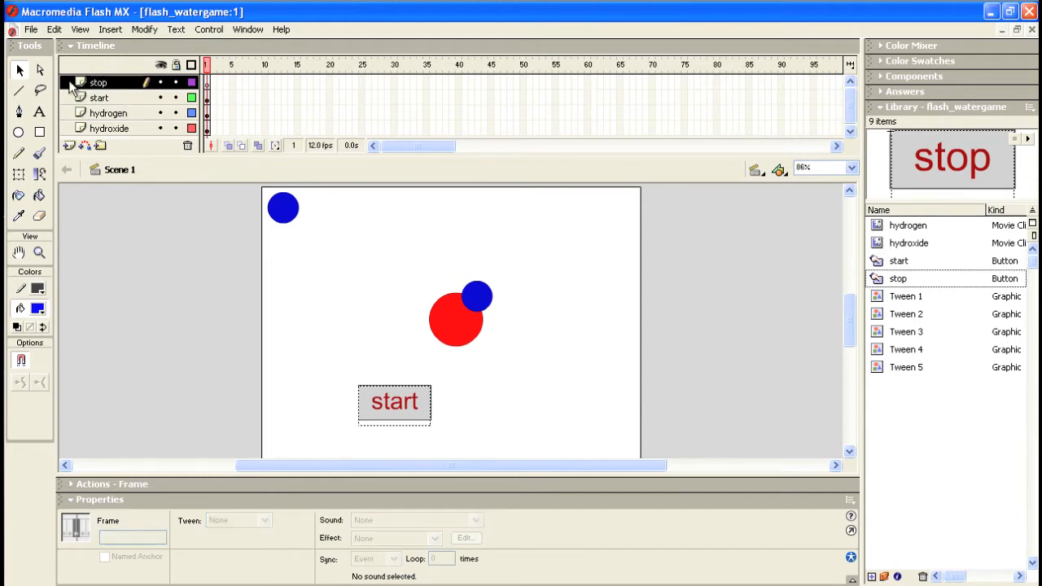
Place the stop button from the library on frame 1 of the stop layer, level with the start button at about X 310, Y 288.
click(207, 83)
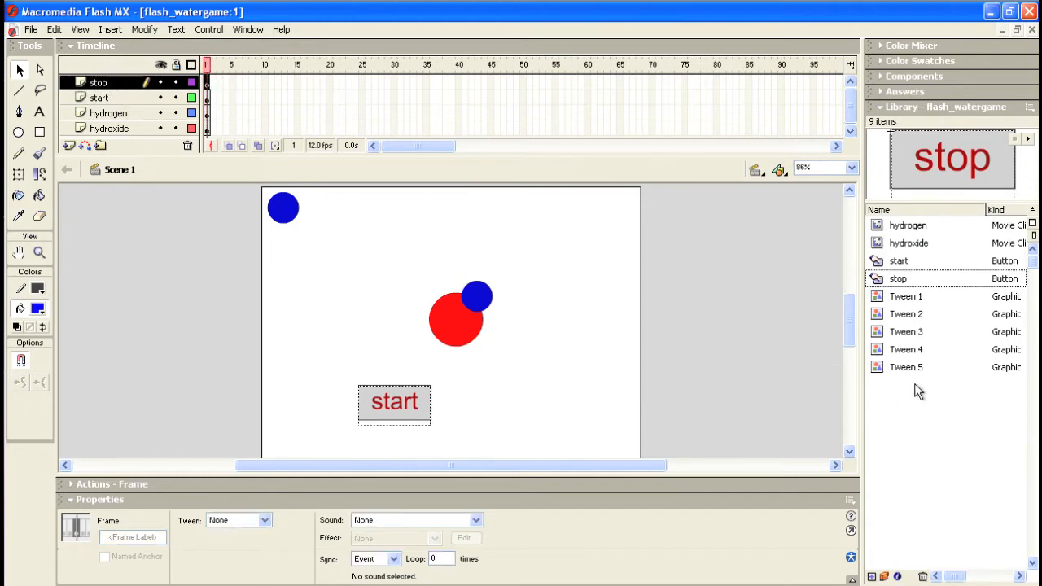
drag(878, 281, 535, 407)
key(Left)
key(Left)
key(Left)
key(Up)
key(Up)
key(Right)
key(Right)
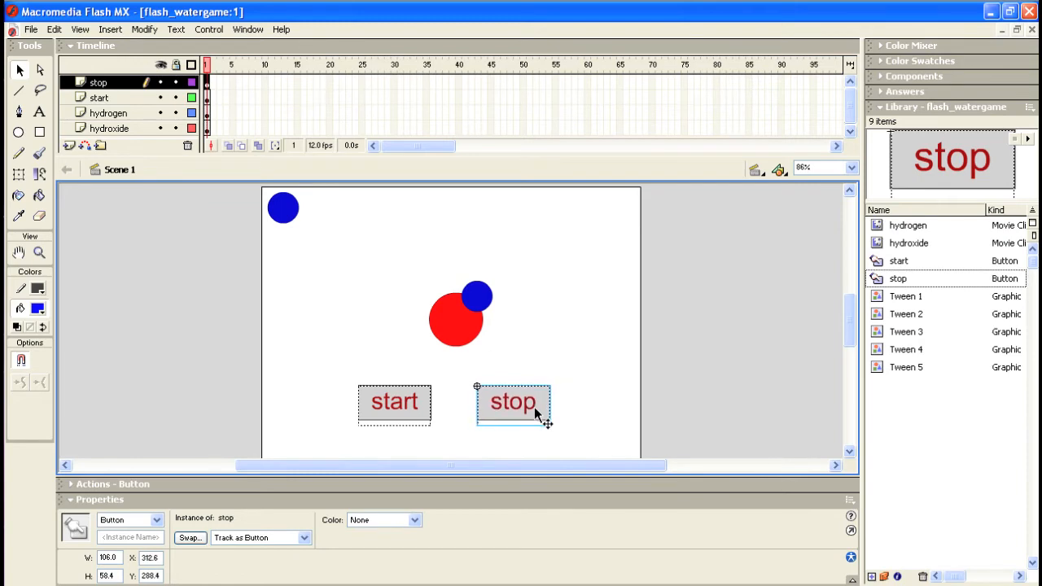
key(Left)
key(Left)
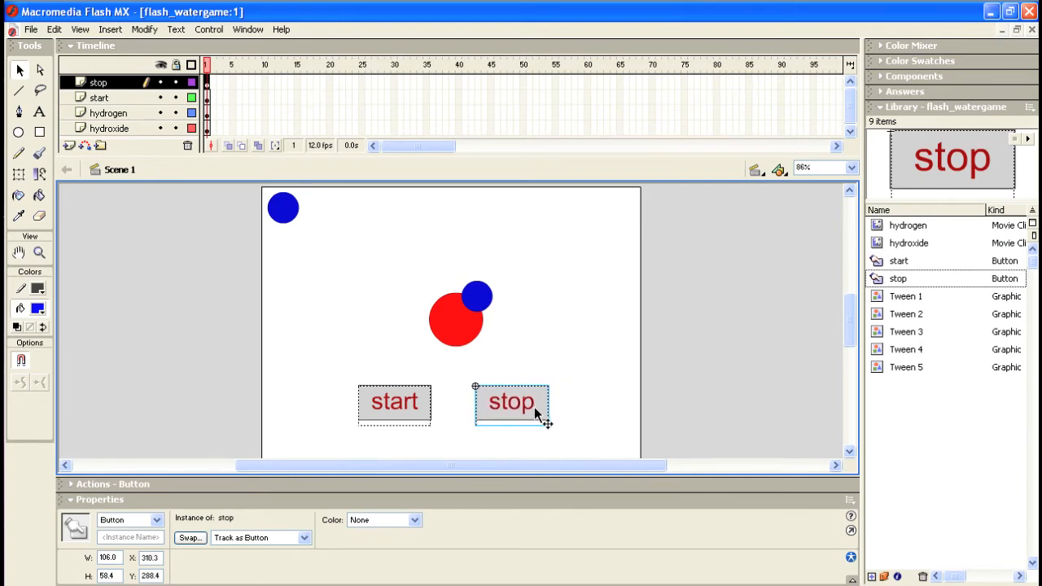
click(454, 409)
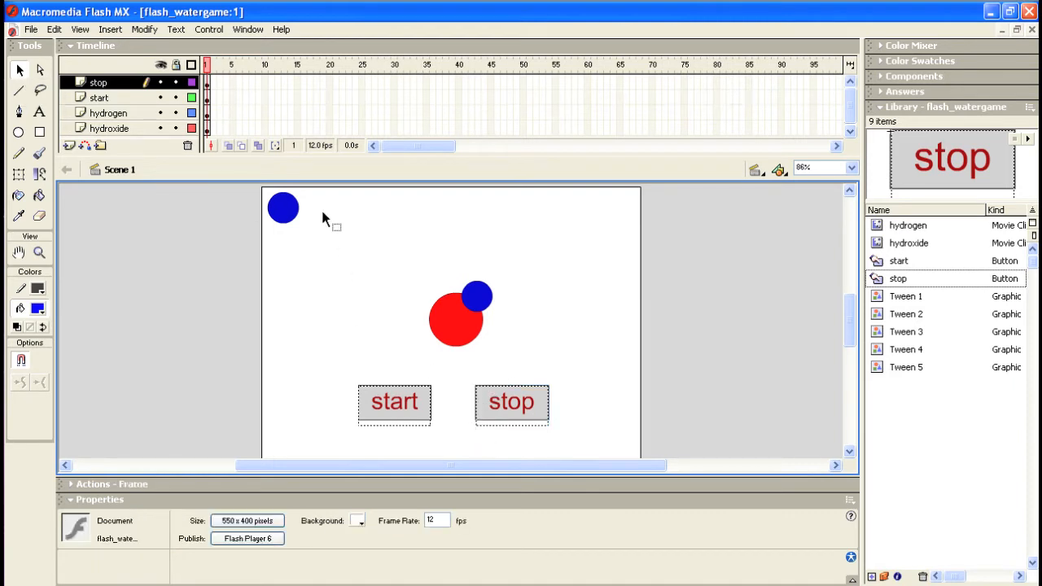
Test the movie, try out the start and stop buttons, and close the preview.
click(212, 30)
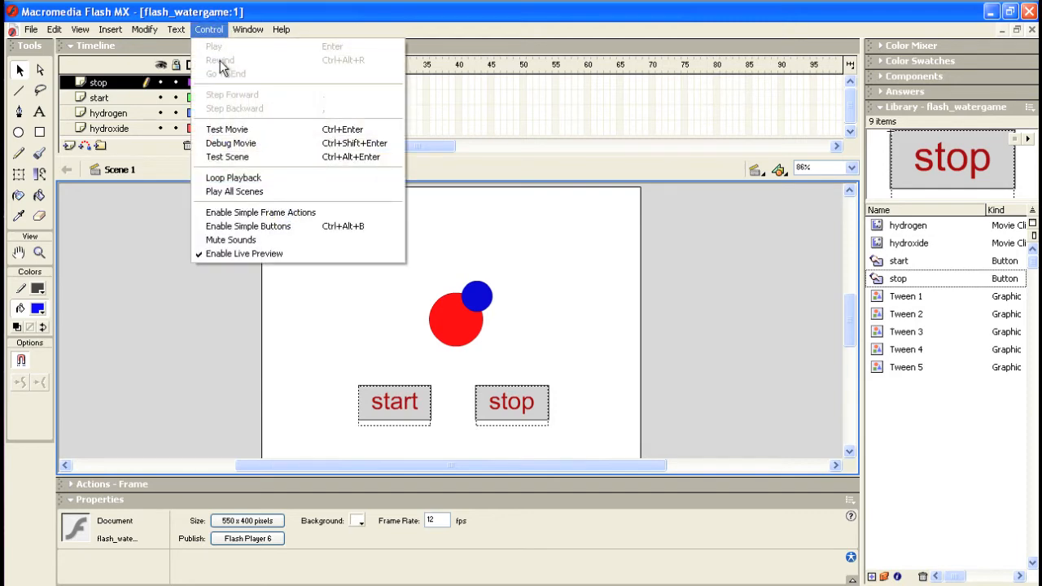
click(231, 130)
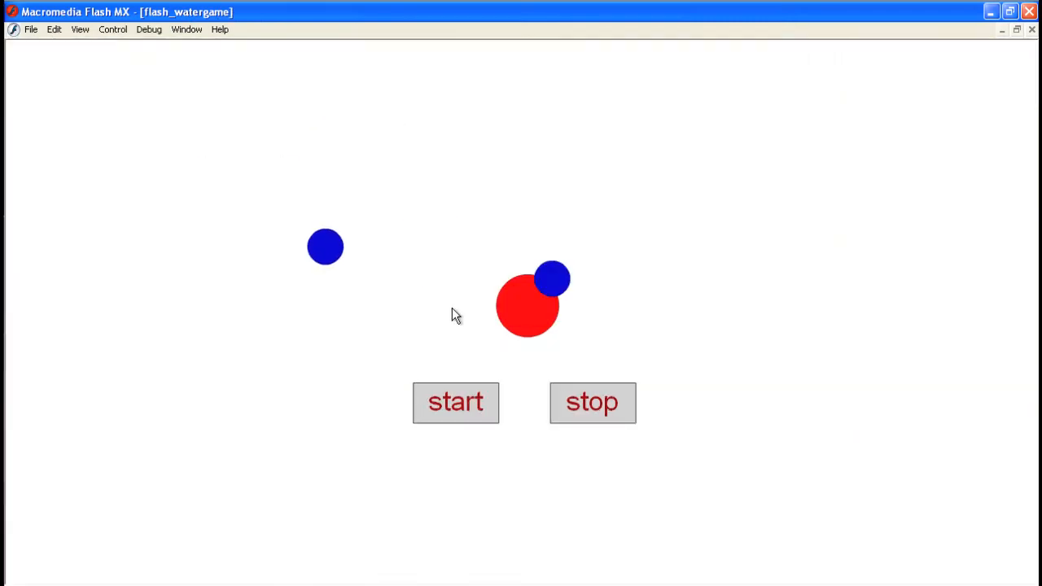
click(461, 407)
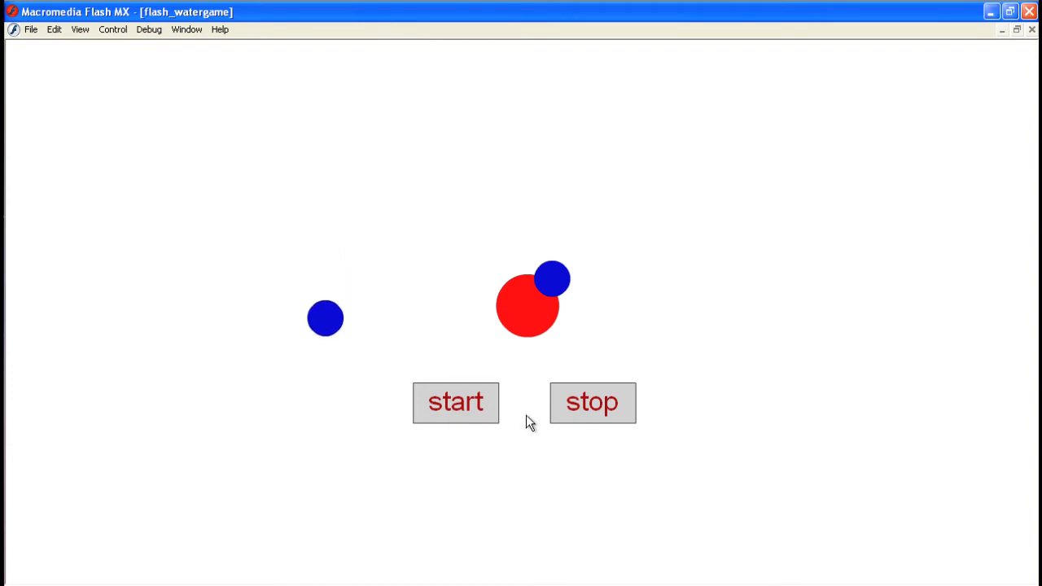
double_click(513, 396)
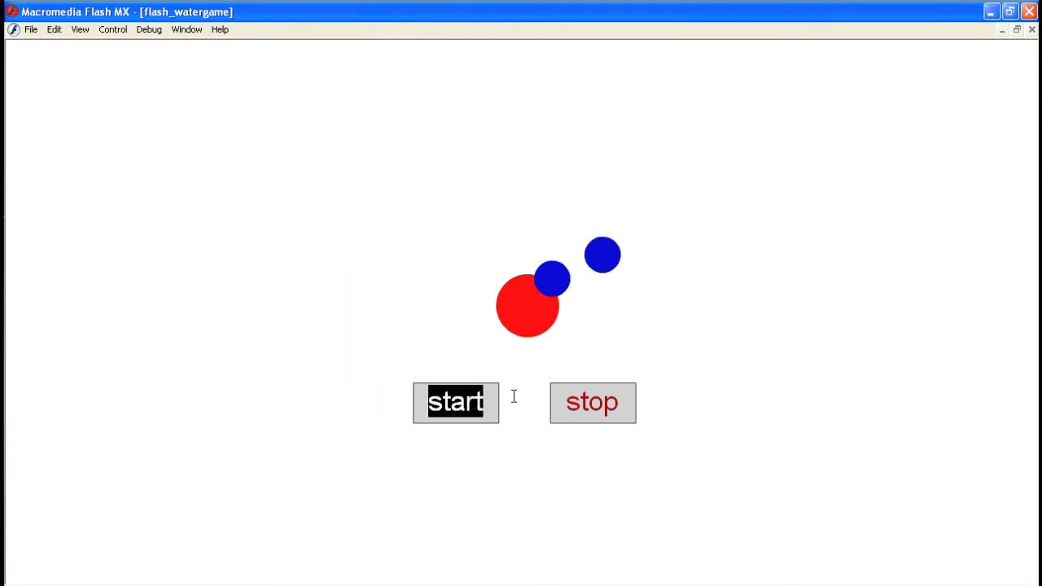
click(598, 402)
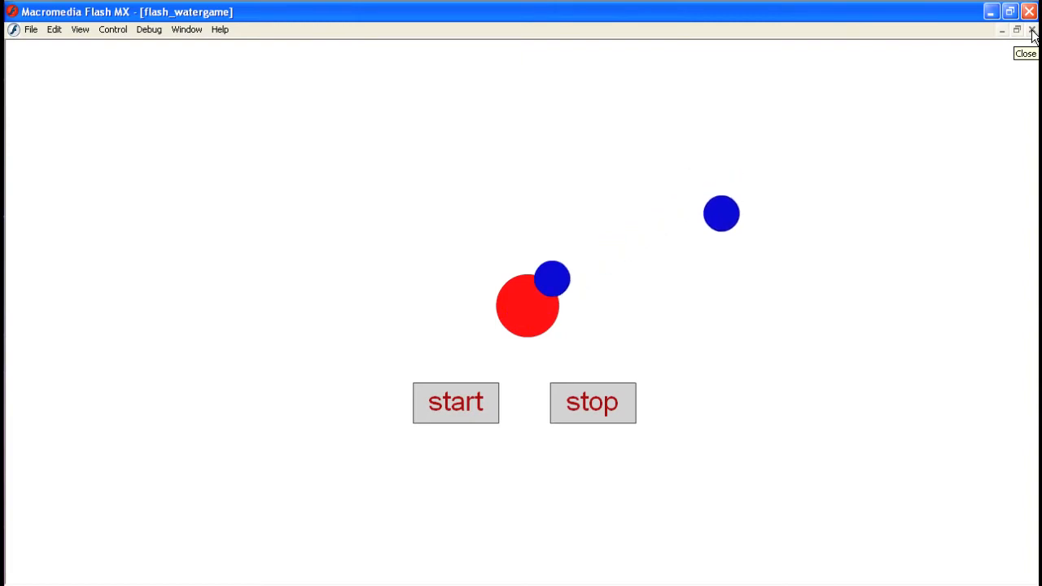
click(1031, 31)
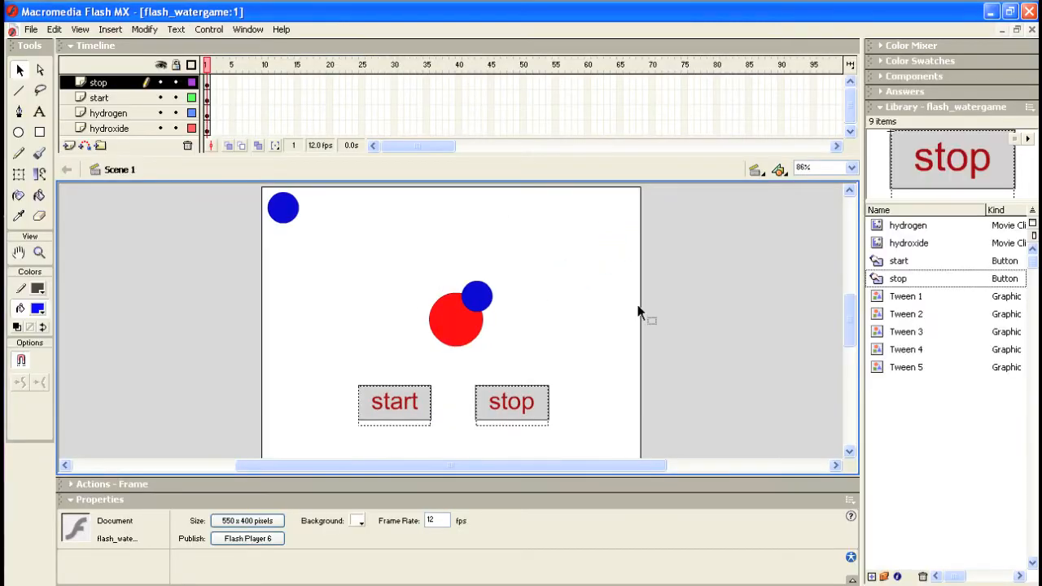
Save the flash_watergame document.
click(31, 31)
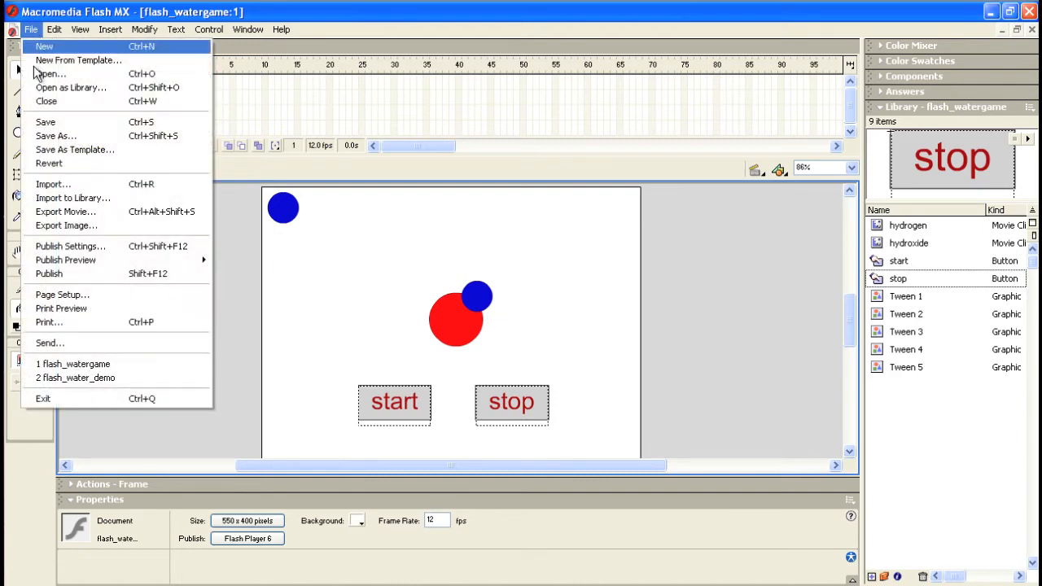
click(45, 122)
Move the start button straight down near the bottom of the stage, to about Y 332.
click(400, 411)
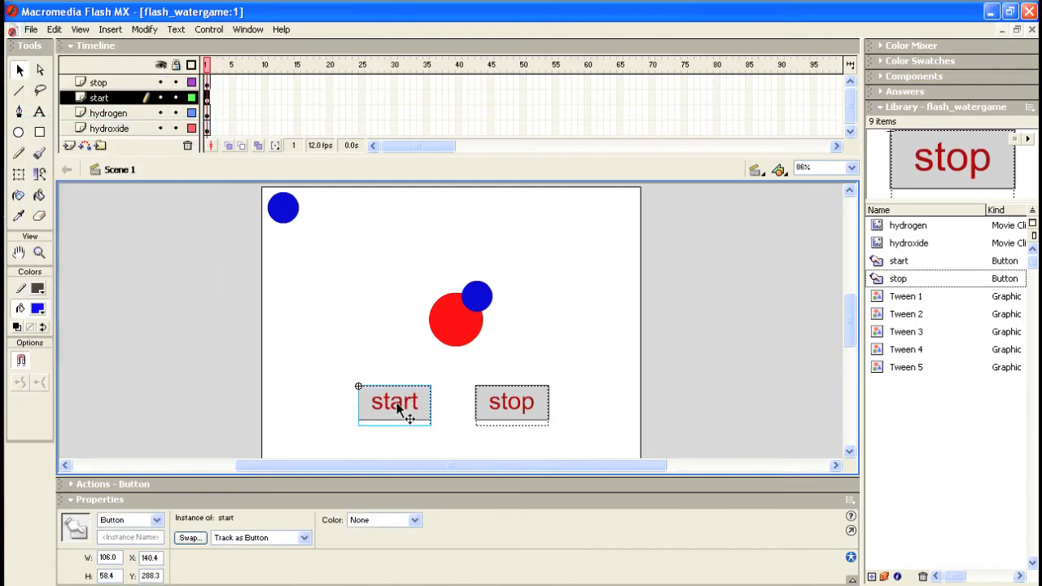
key(Down)
key(Down)
key(Down)
key(Down)
key(Down)
key(Down)
key(Down)
key(Down)
key(Down)
key(Down)
key(Down)
key(Down)
key(Down)
key(Down)
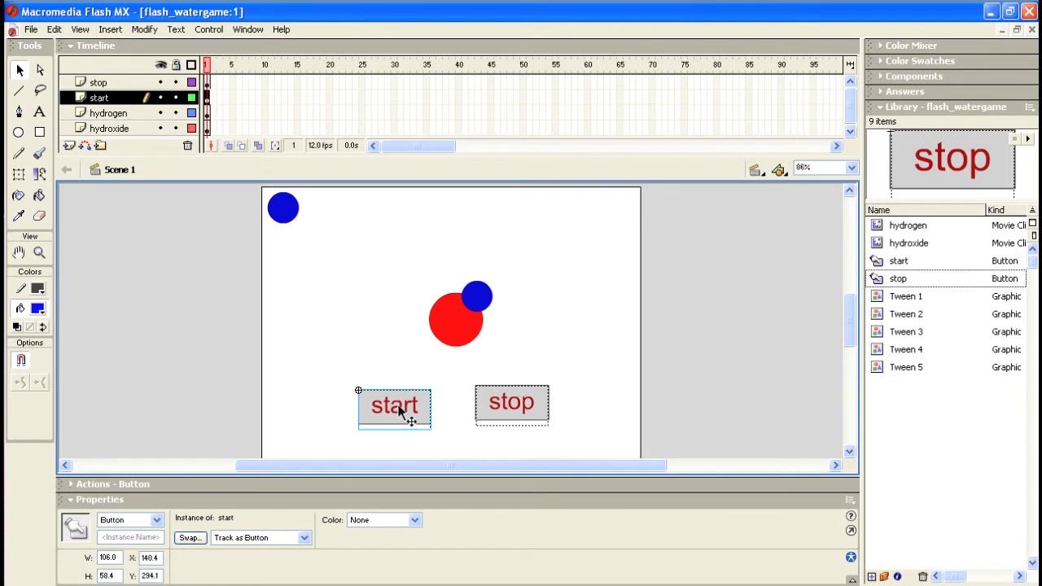
key(Down)
key(Down)
key(Down)
key(Down)
key(Down)
key(Down)
key(Down)
key(Down)
key(Down)
key(Down)
key(Down)
key(Down)
key(Down)
key(Down)
key(Down)
key(Down)
key(Down)
key(Down)
key(Down)
key(Down)
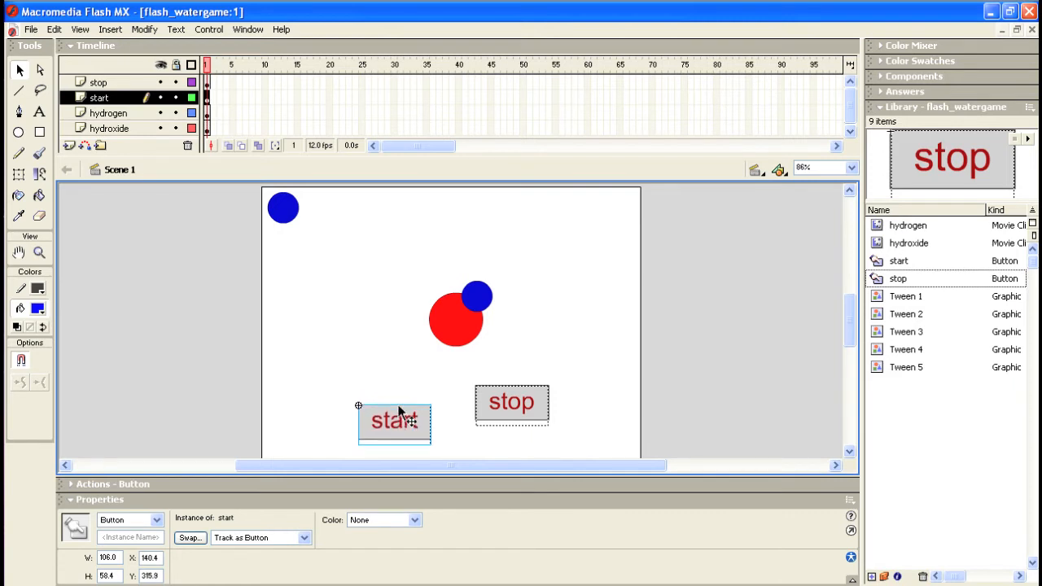
key(Down)
key(Down)
key(Down)
key(Down)
key(Down)
key(Down)
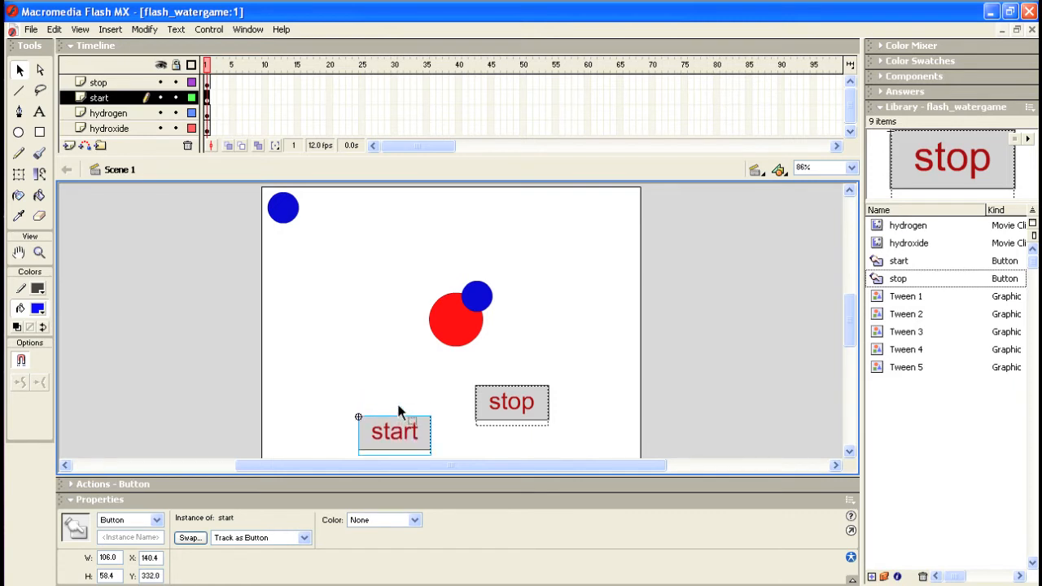
Move the stop button straight down to about Y 331, roughly level with the start button.
click(518, 393)
key(Down)
key(Down)
key(Down)
key(Down)
key(Down)
key(Down)
key(Down)
key(Down)
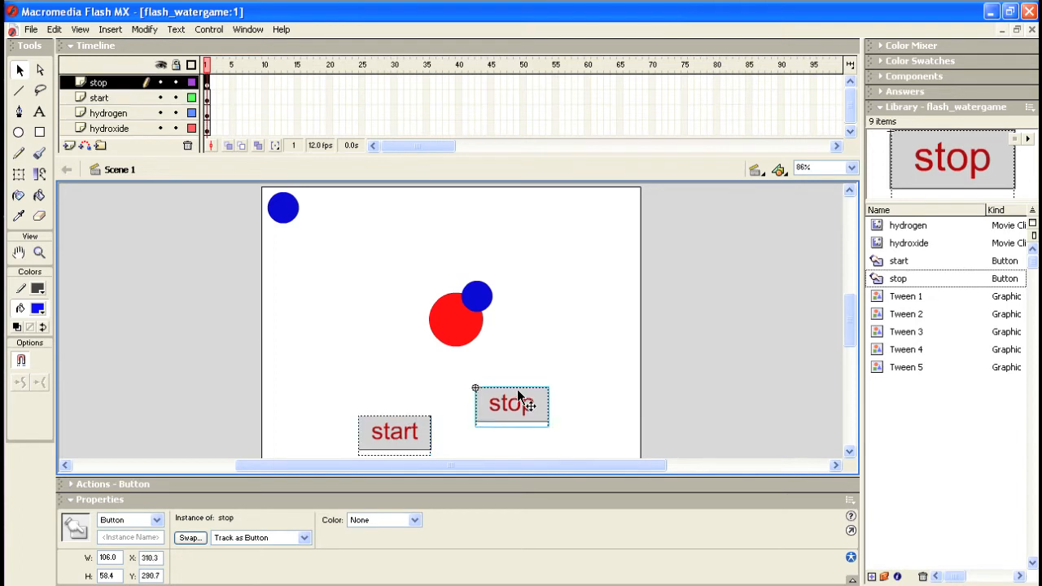
key(Down)
key(Down)
key(Down)
key(Down)
key(Down)
key(Down)
key(Down)
key(Down)
key(Down)
key(Down)
key(Down)
key(Down)
key(Down)
key(Down)
key(Down)
key(Down)
key(Down)
key(Down)
key(Down)
key(Down)
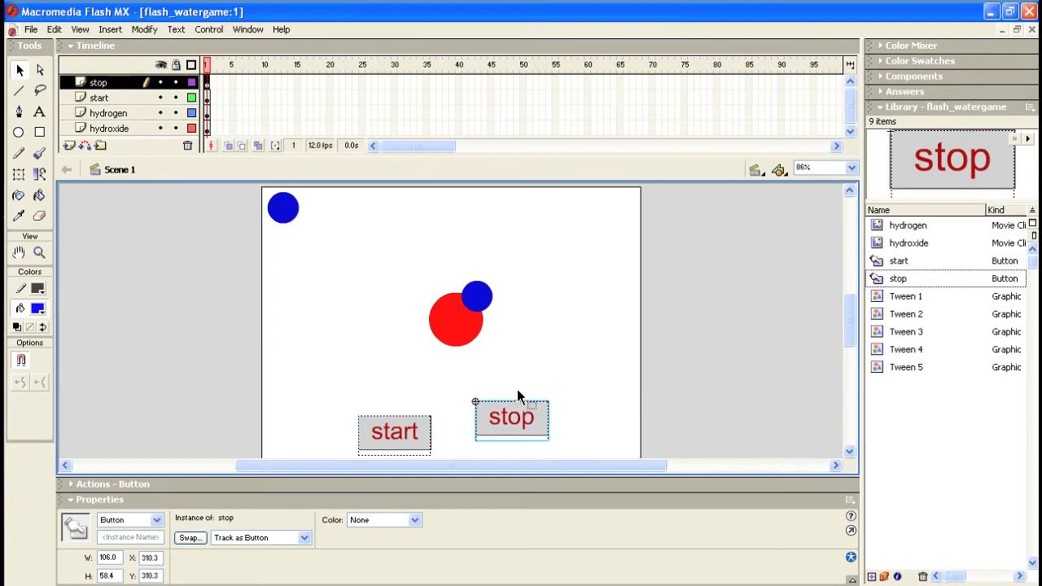
key(Down)
key(Down)
key(Down)
key(Down)
key(Down)
key(Down)
key(Down)
key(Down)
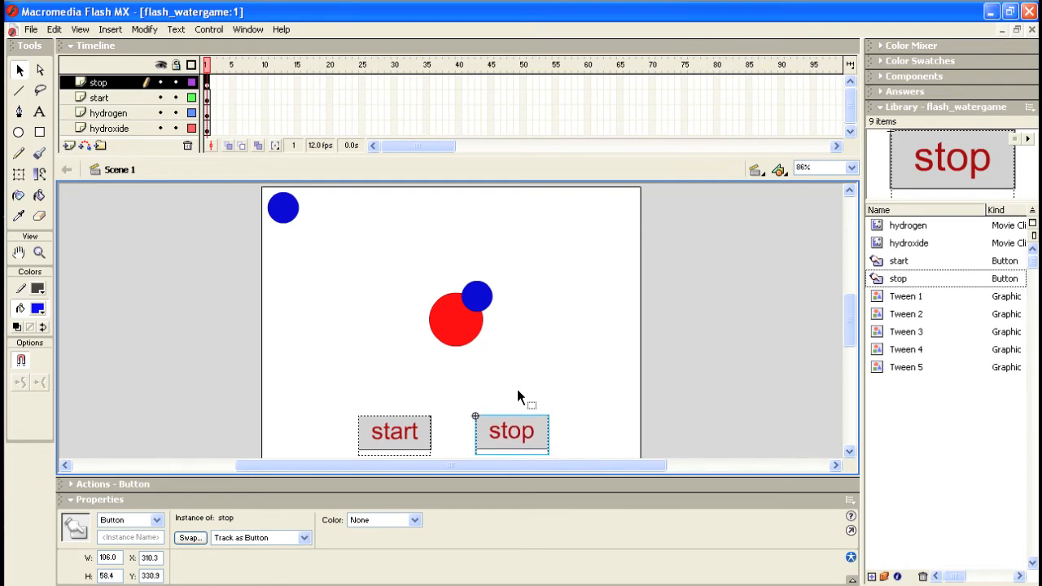
Deselect the stop button and save the flash_watergame document.
click(574, 389)
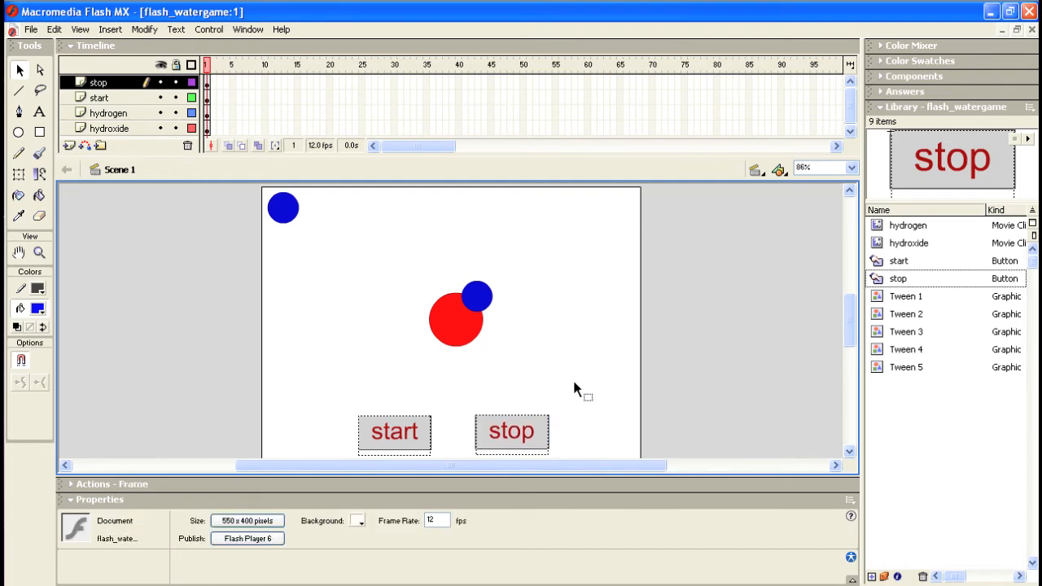
click(31, 29)
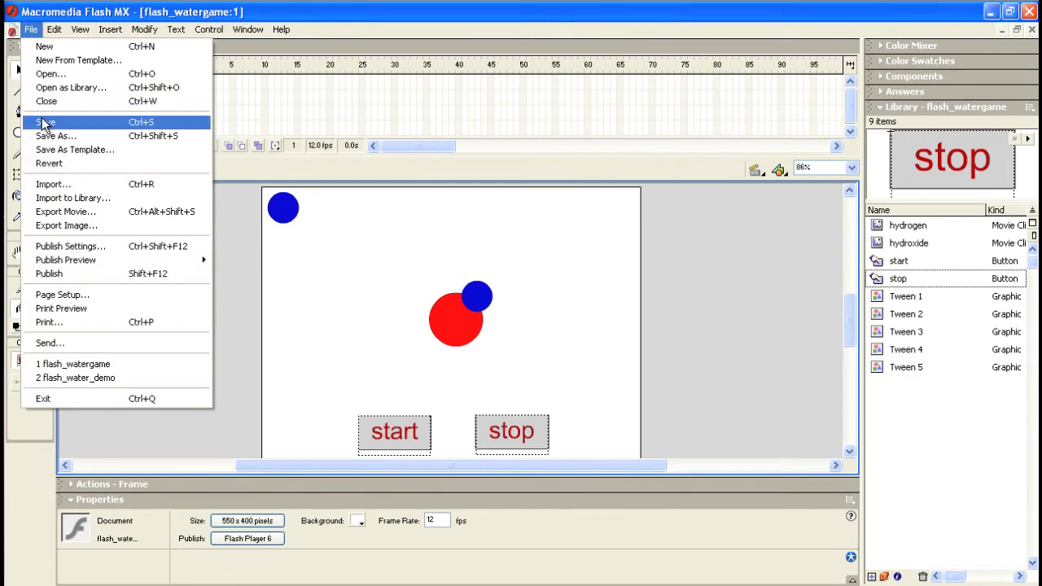
click(43, 122)
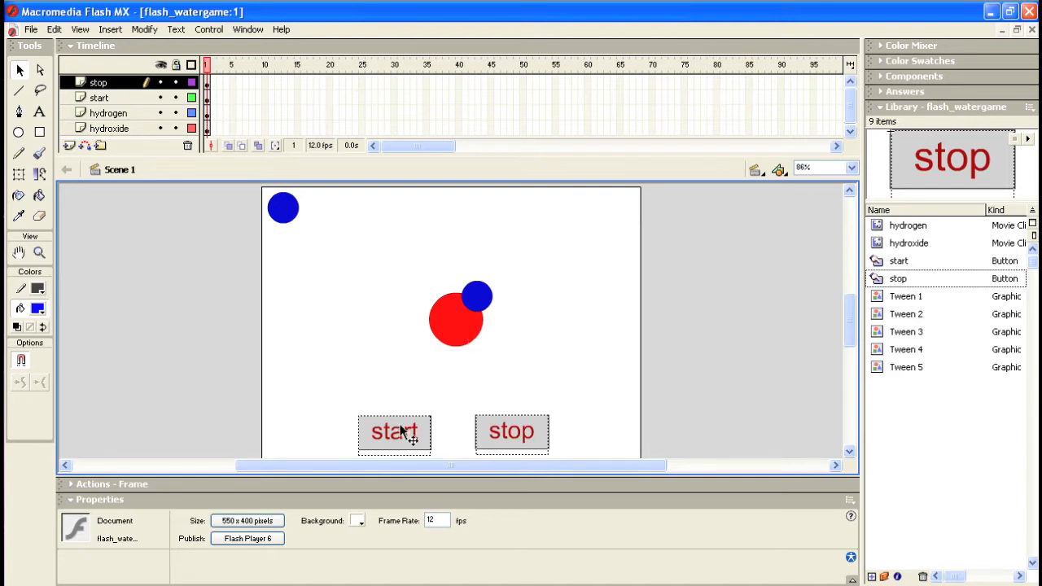
Check the hydrogen clip's instance name and give the start button the instance name start_button.
click(287, 214)
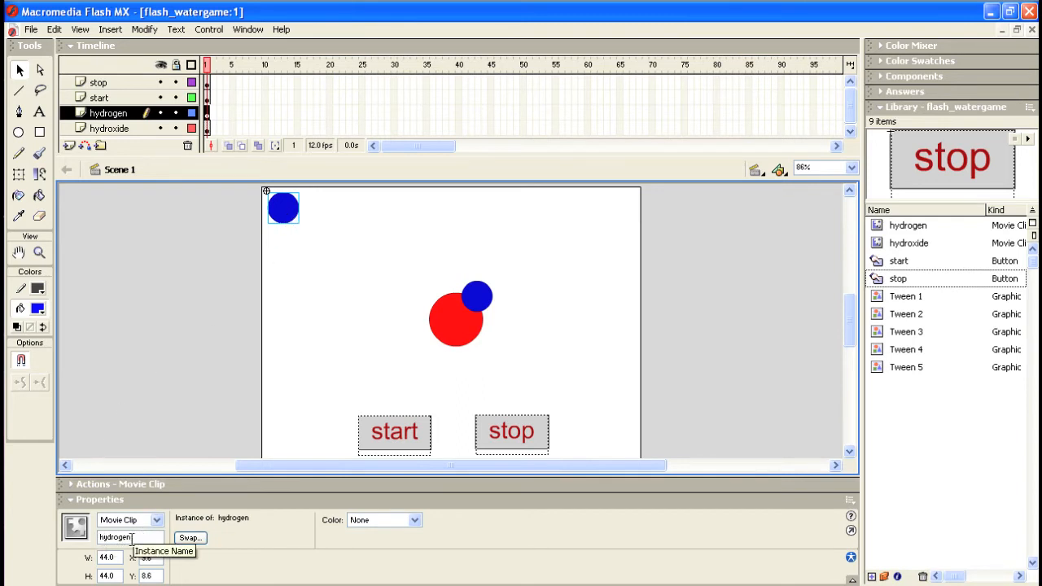
click(407, 438)
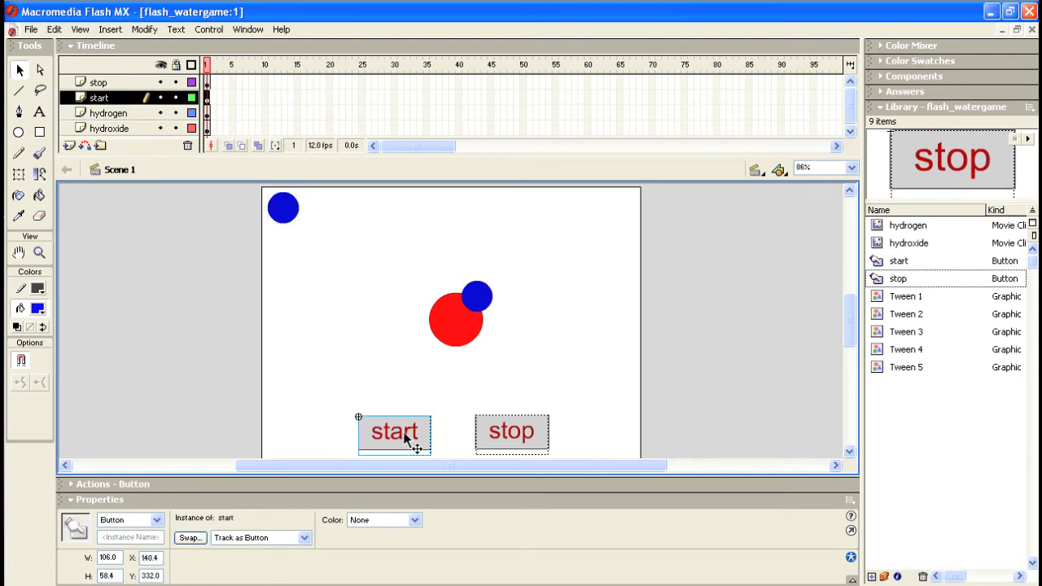
click(136, 536)
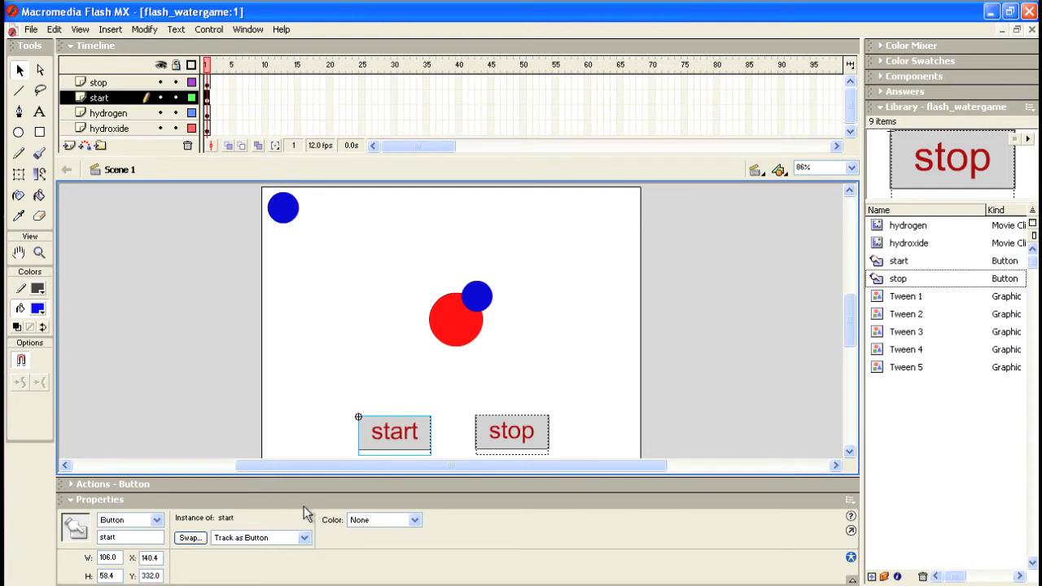
text(start_button)
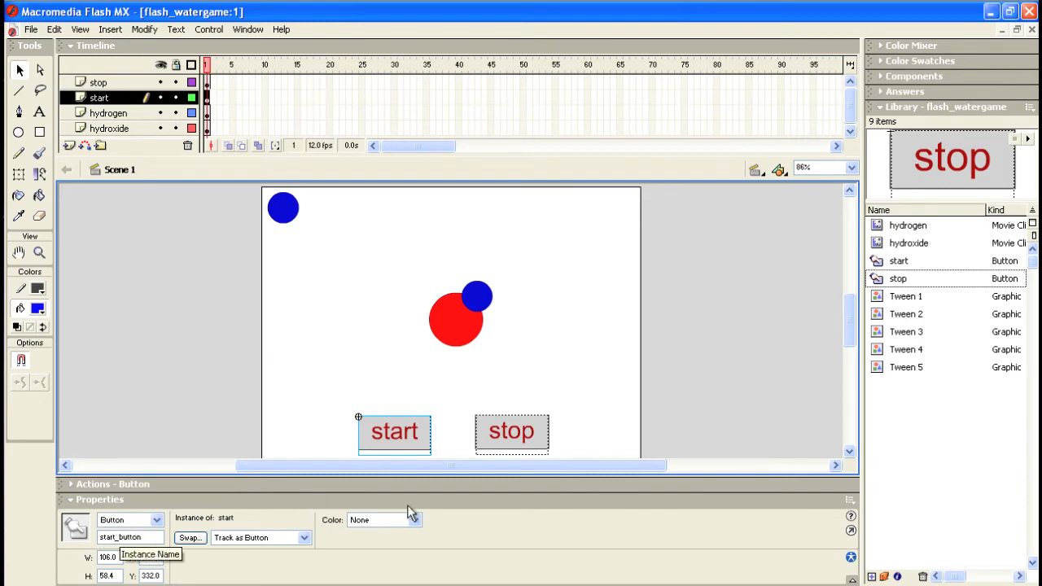
Give the stop button on the stage the instance name stop_button.
click(521, 436)
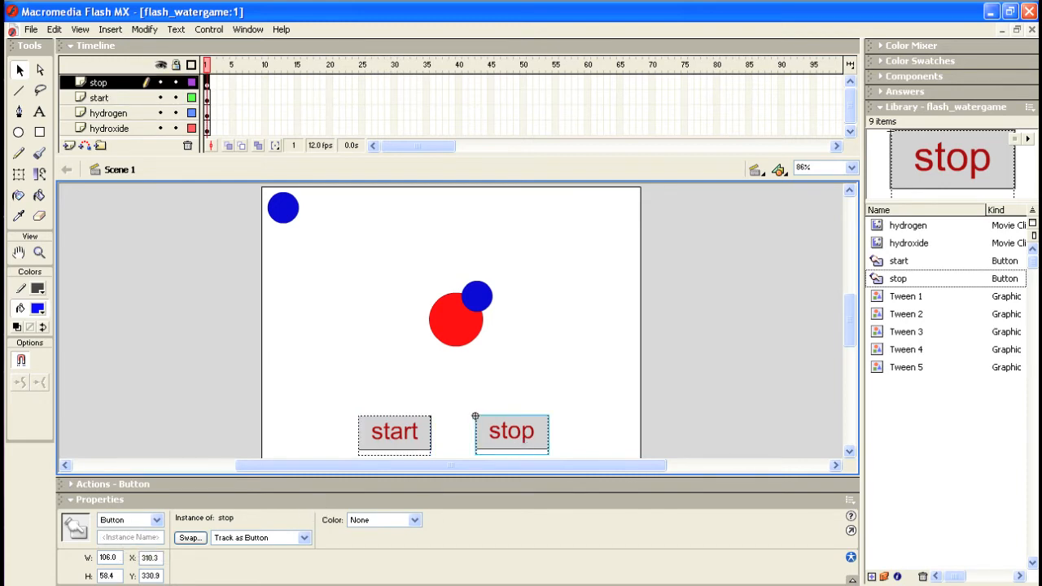
click(118, 537)
click(390, 384)
Give the red and blue hydroxide movie clip the instance name hydroxide.
click(457, 334)
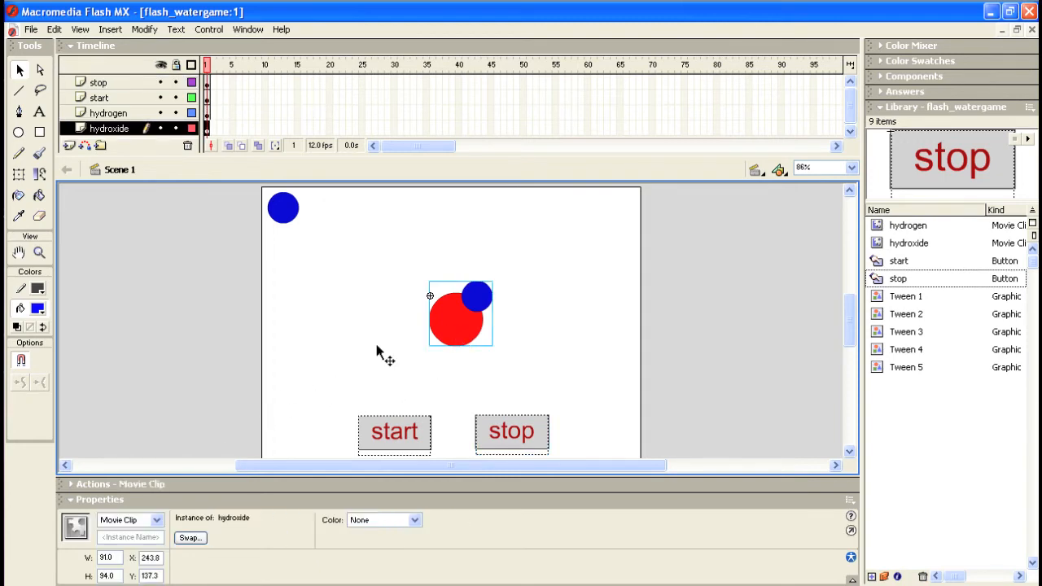
click(124, 536)
text(hydroxide)
click(358, 384)
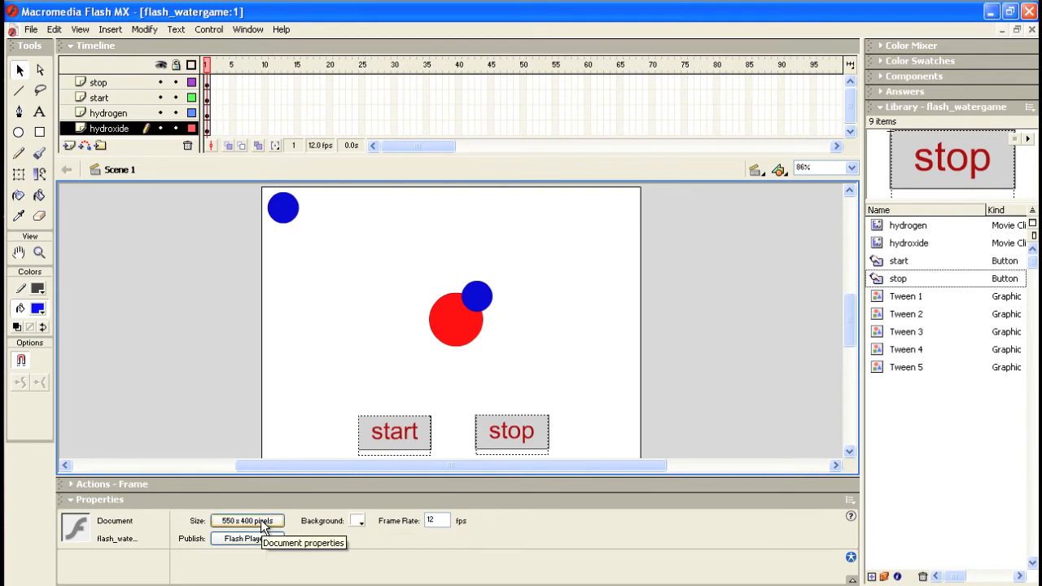
Check the instance names of the hydroxide clip and of the stop and start buttons.
click(398, 432)
click(457, 346)
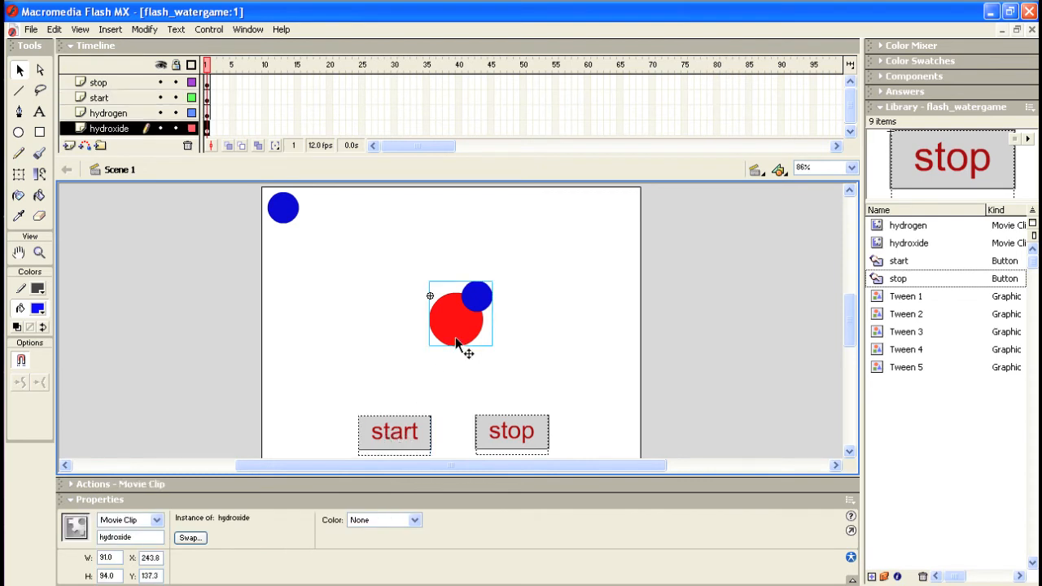
click(495, 432)
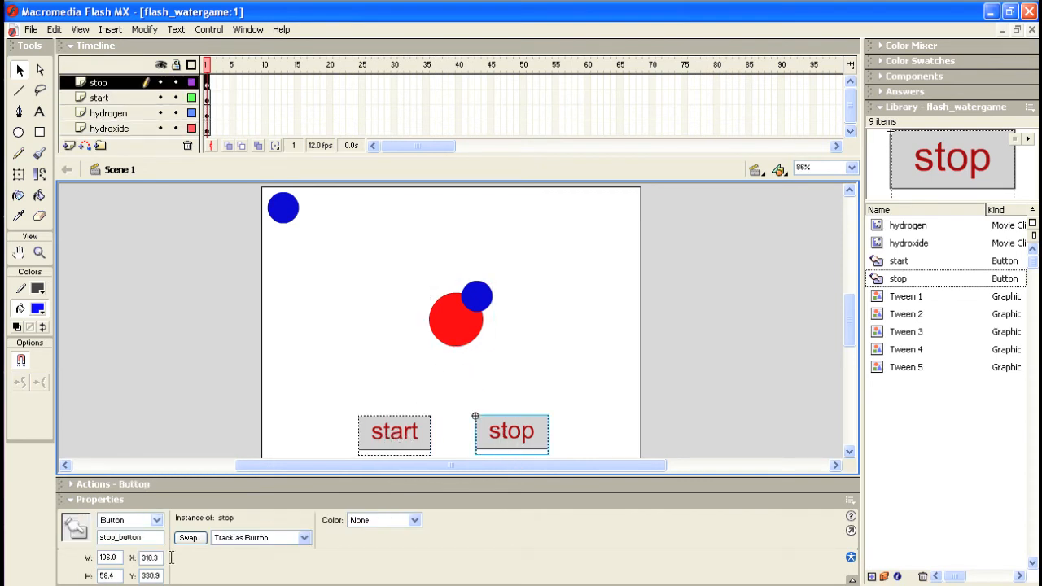
click(379, 438)
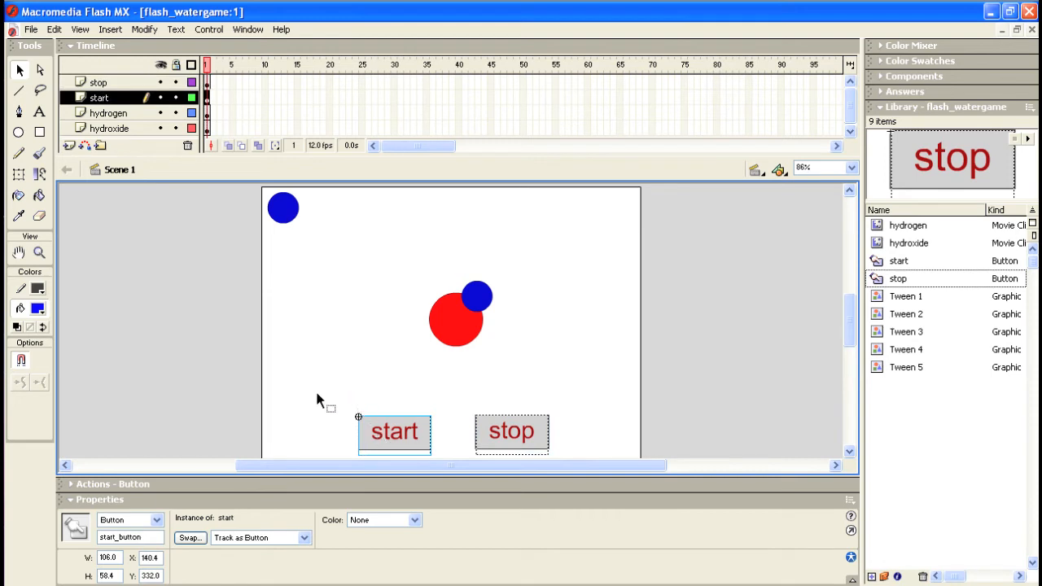
click(227, 325)
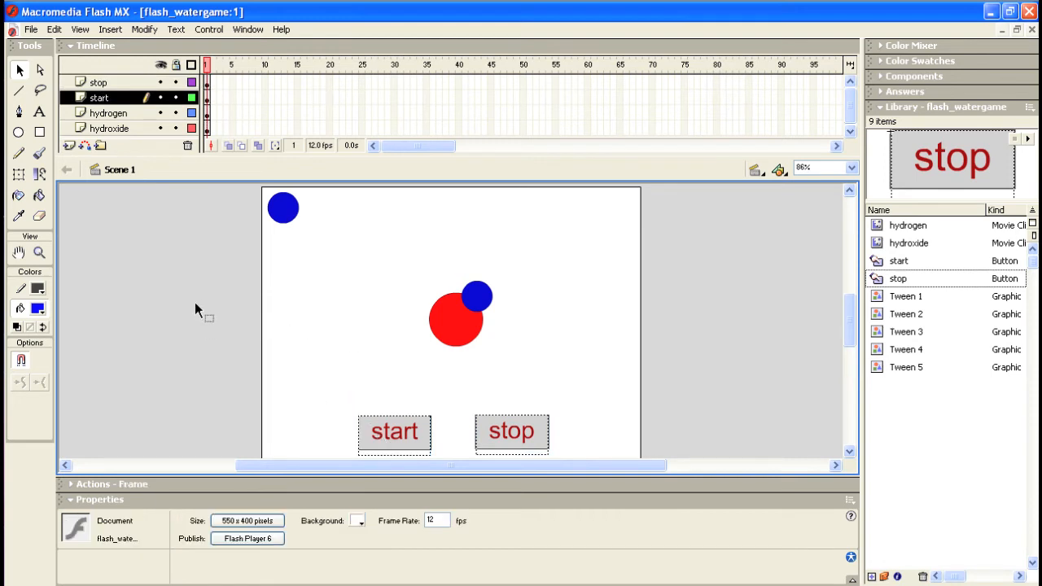
Add an on(release) script in Expert Mode to the start button that calls hydrogen.play();.
click(70, 499)
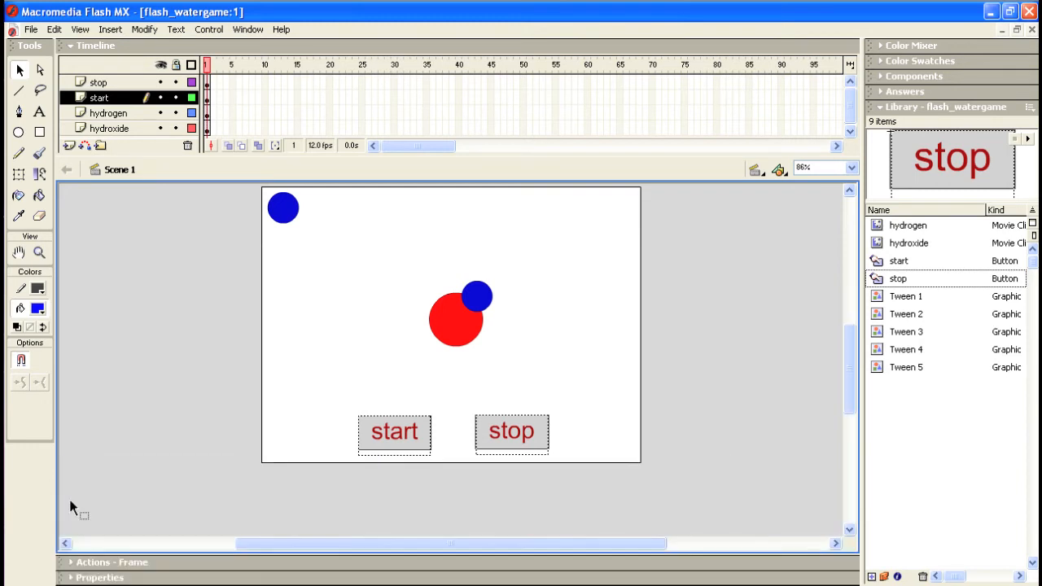
click(401, 434)
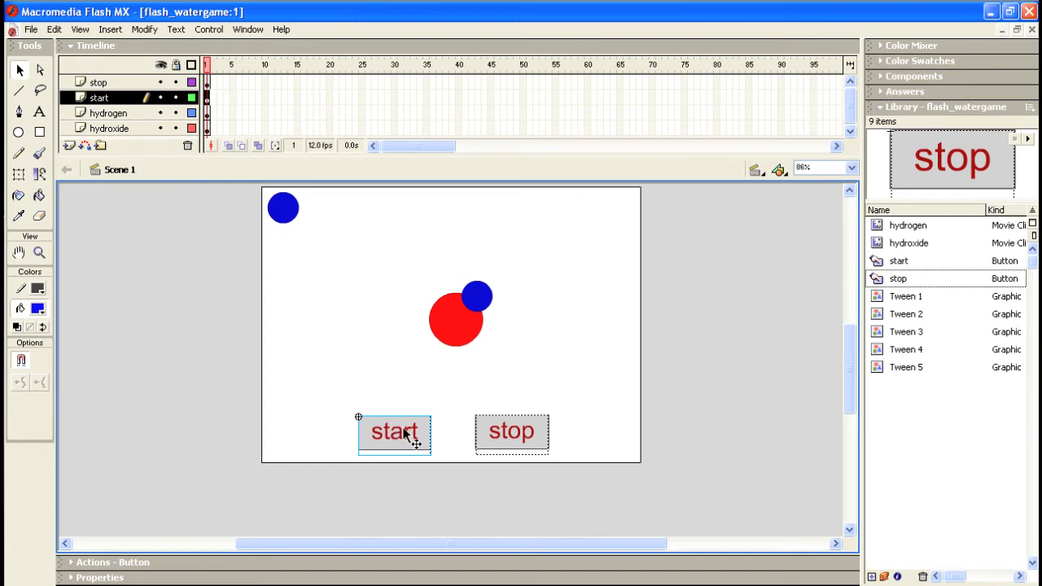
click(75, 562)
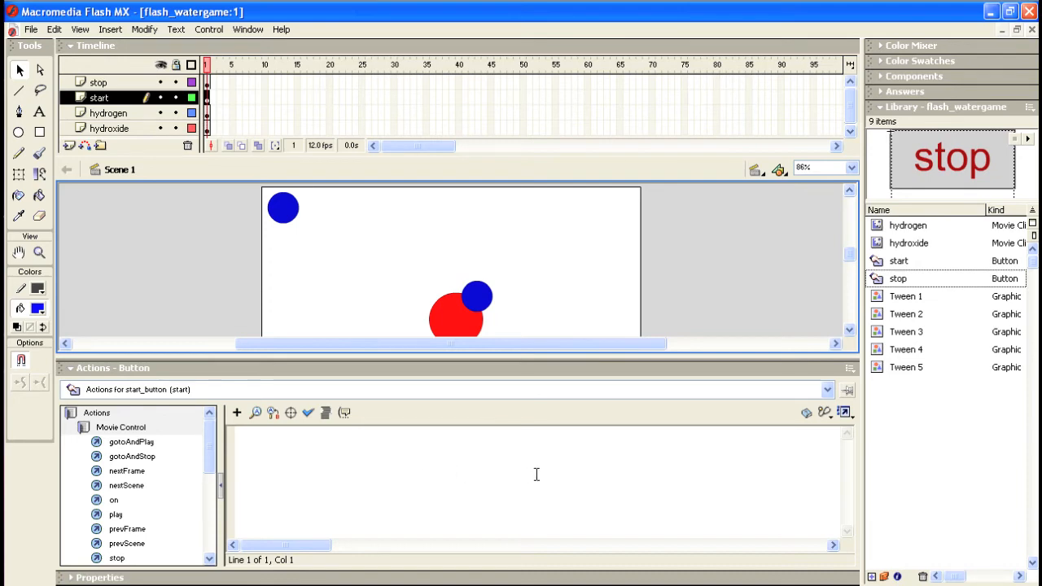
click(844, 412)
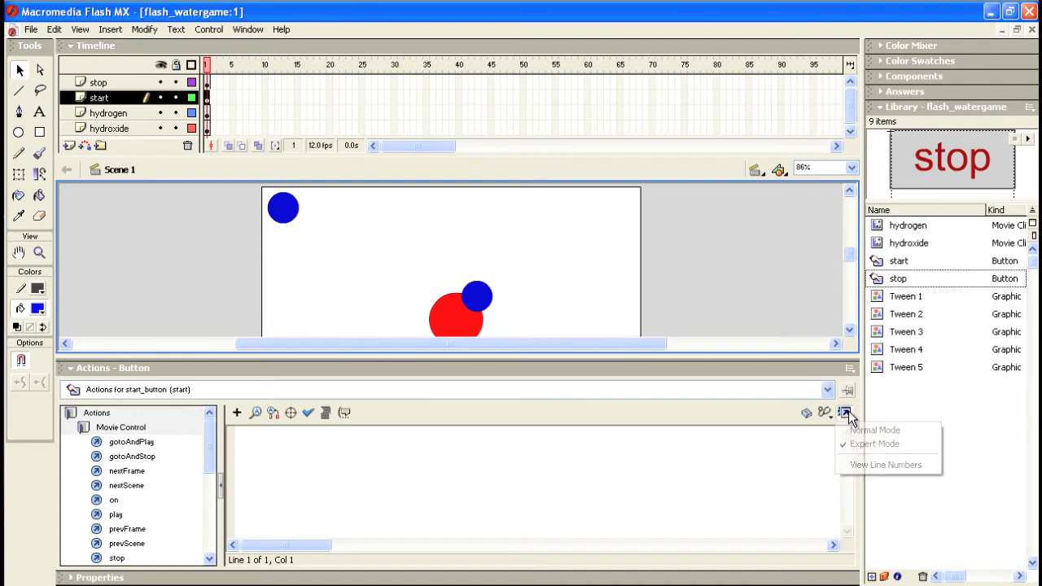
click(867, 448)
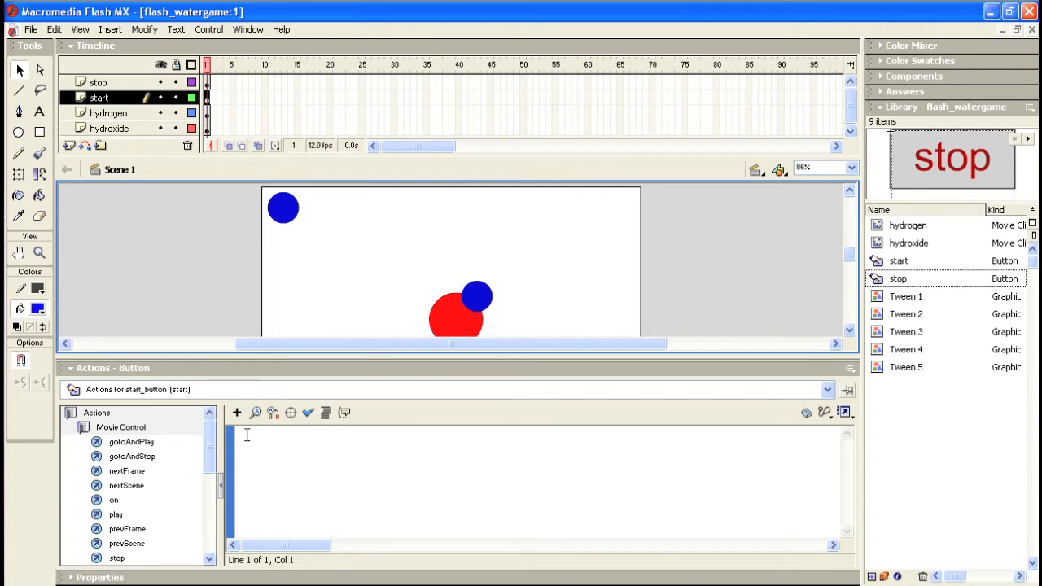
text(on(release){ 	hydrogen.play(); })
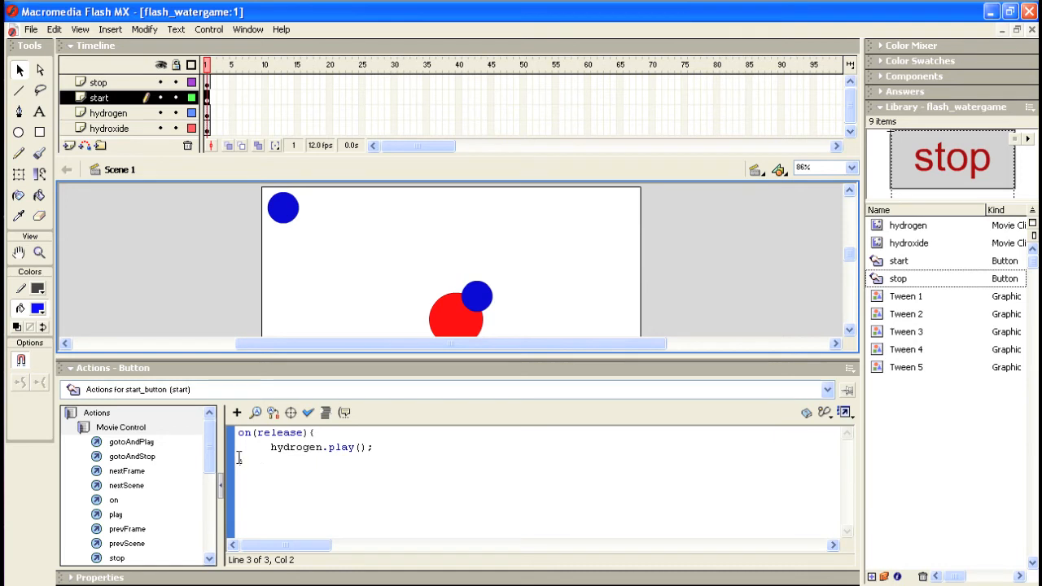
Copy the start button's whole on(release) script into the stop button's actions.
drag(239, 458, 234, 444)
key(ctrl+c)
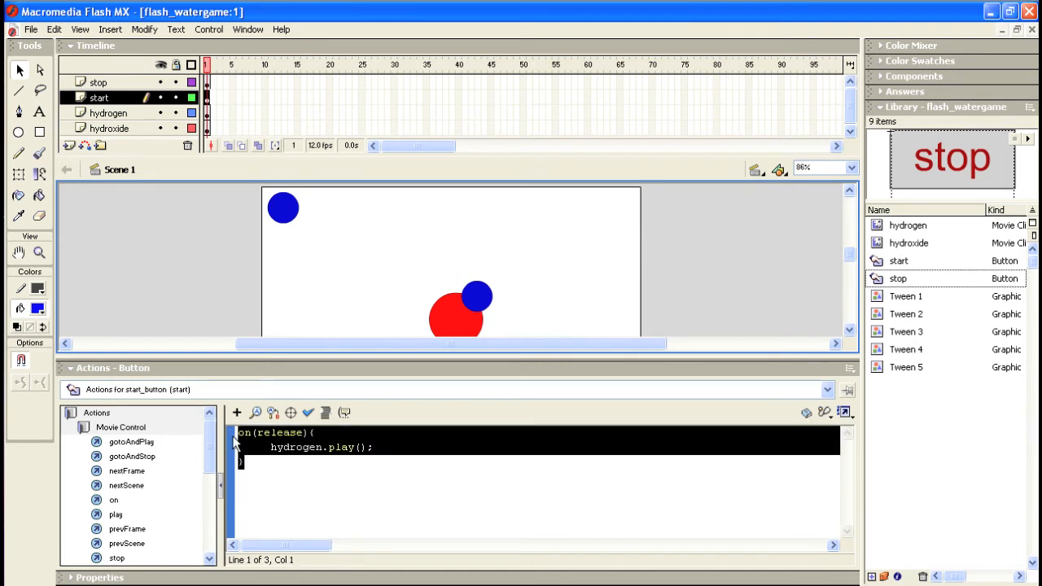
click(71, 371)
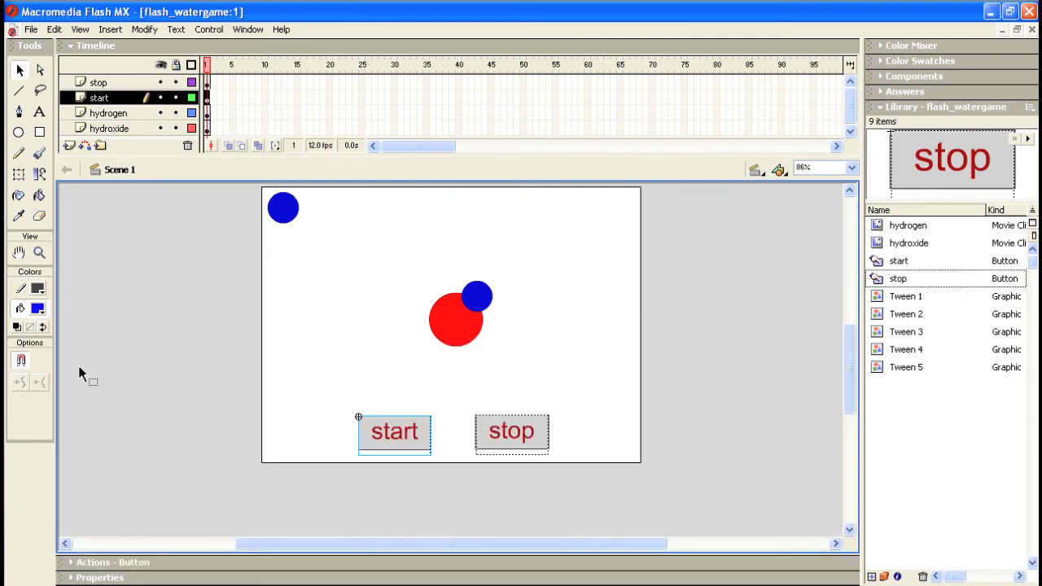
click(518, 426)
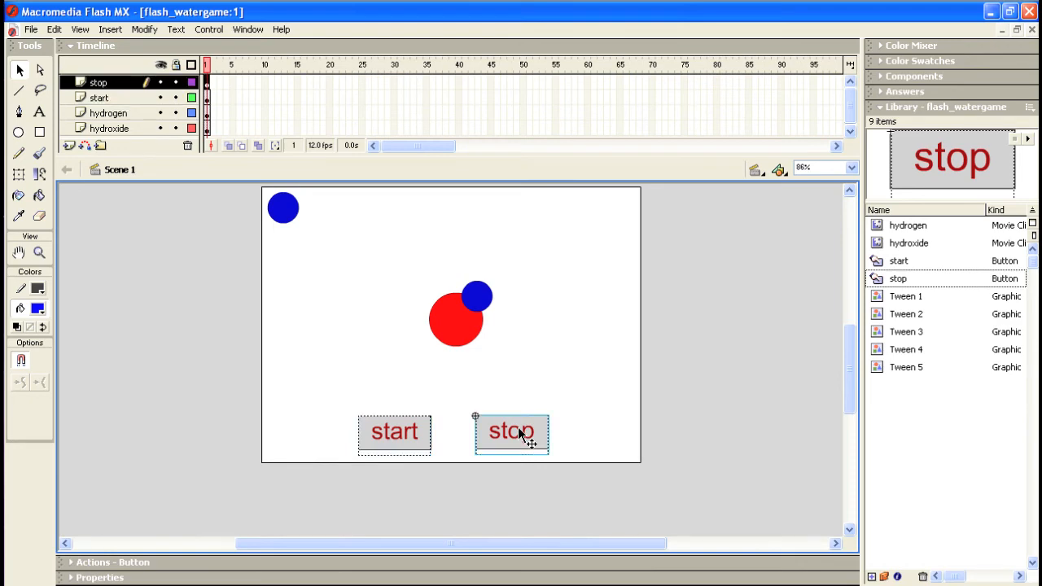
click(70, 563)
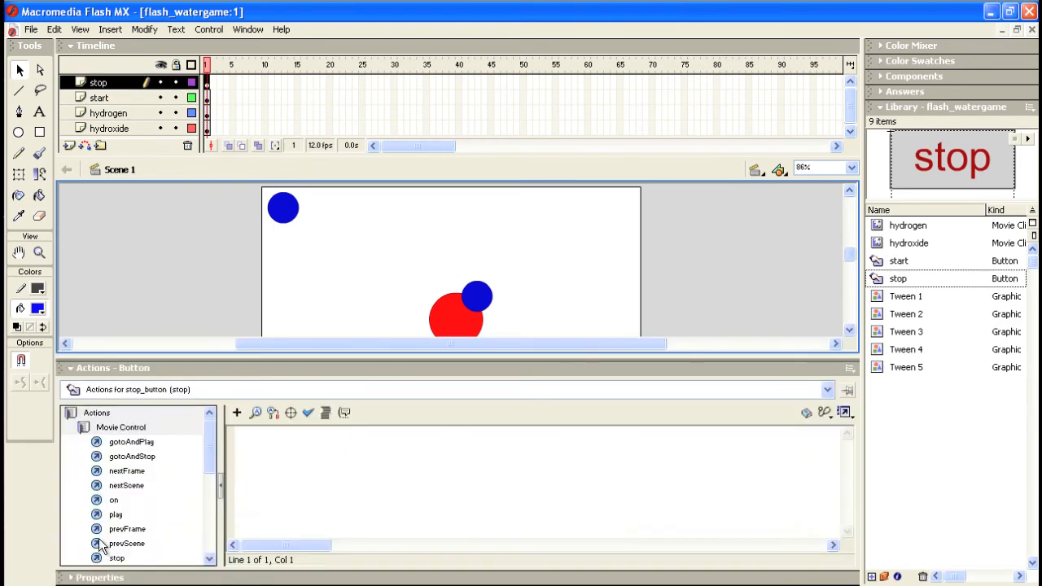
click(253, 439)
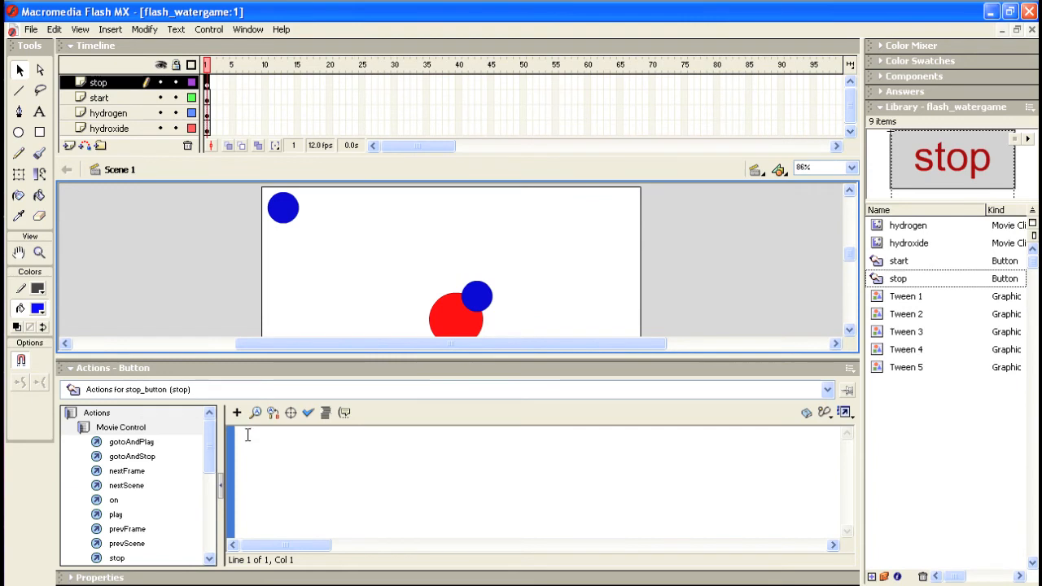
key(ctrl+v)
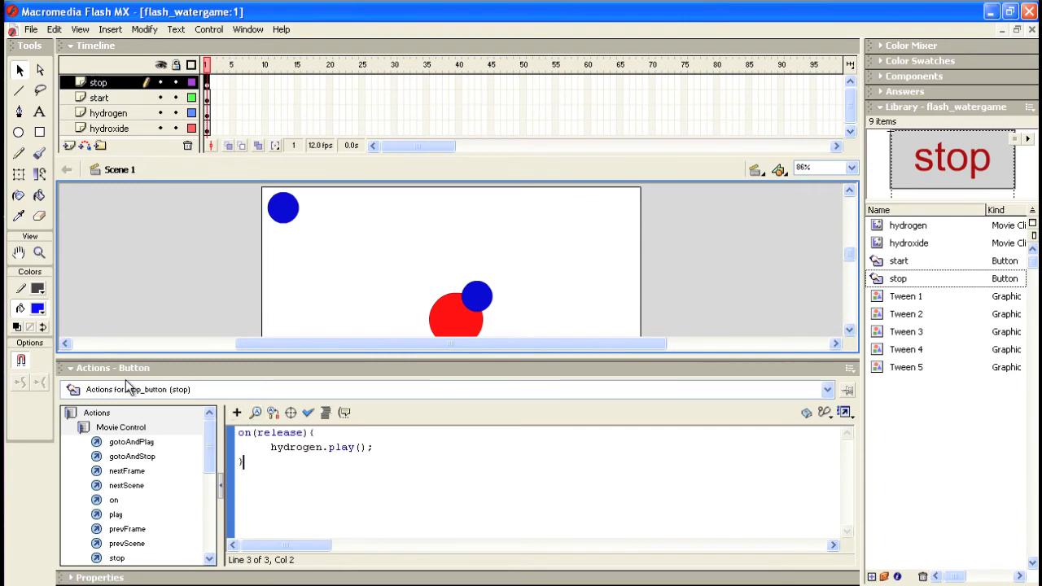
Change the method call in the stop button's script to hydrogen.stop(); and collapse the script editor.
click(354, 449)
text(sto)
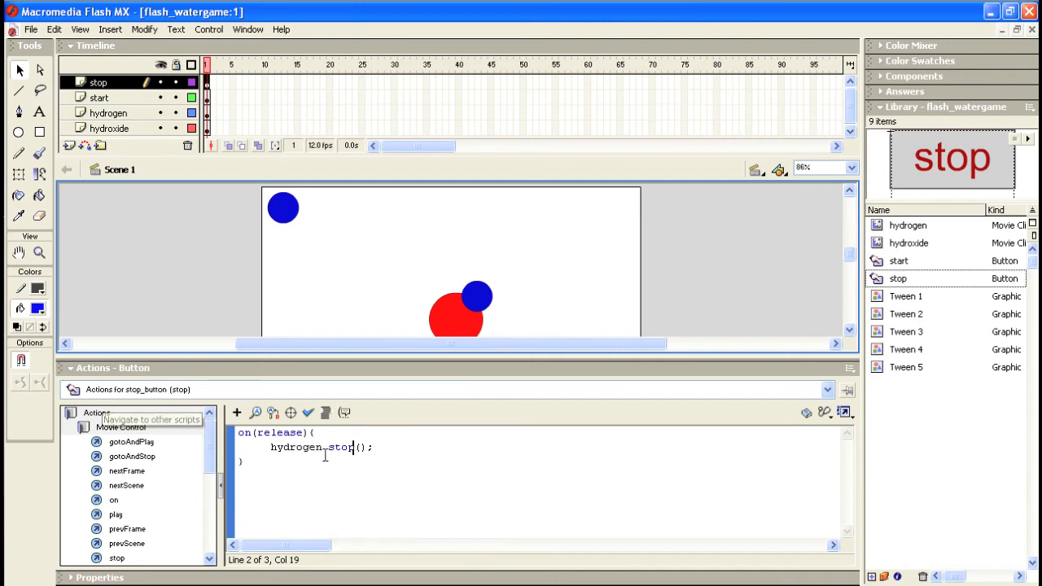
click(71, 368)
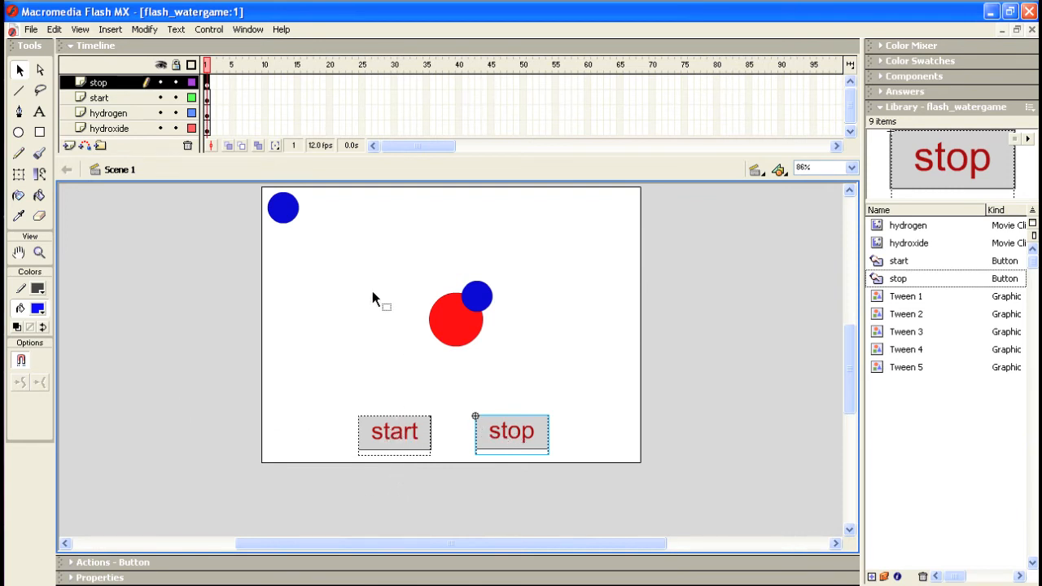
Select the hydrogen clip in the stage's upper corner and save the document.
click(287, 212)
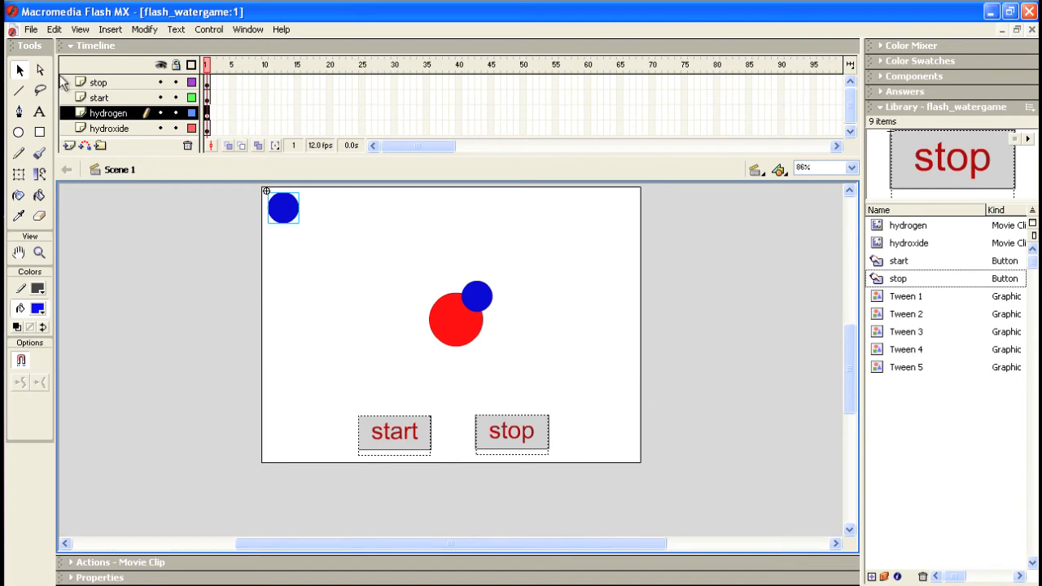
click(30, 30)
click(60, 122)
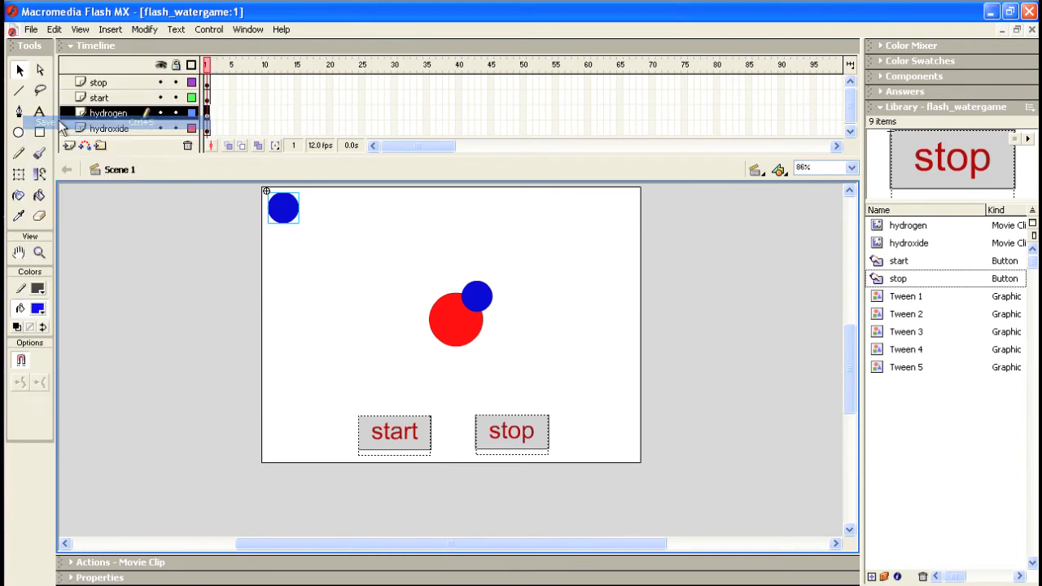
Test the movie, try the start button on the hydrogen animation, and close the preview.
click(209, 33)
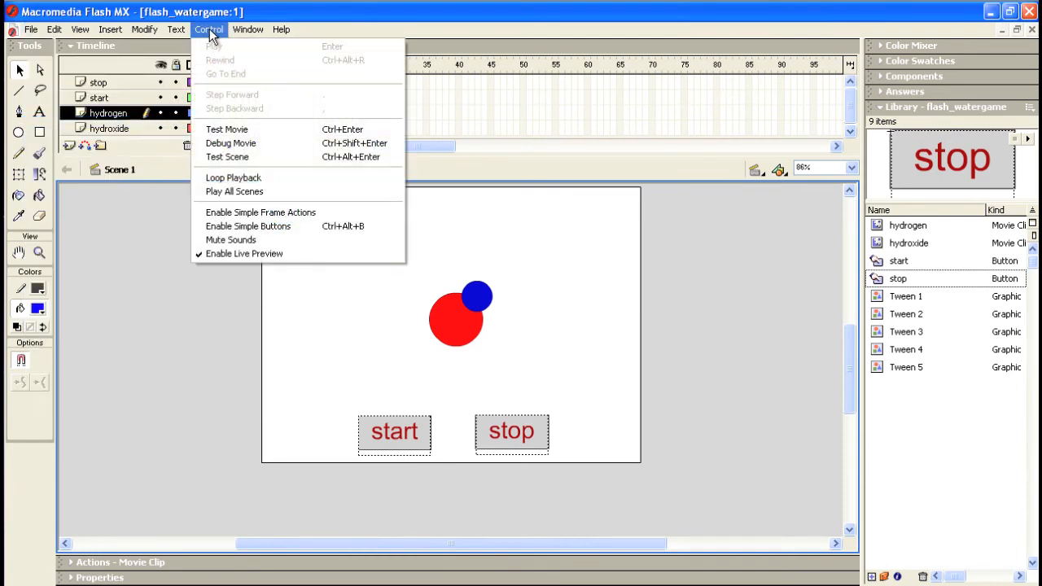
click(216, 133)
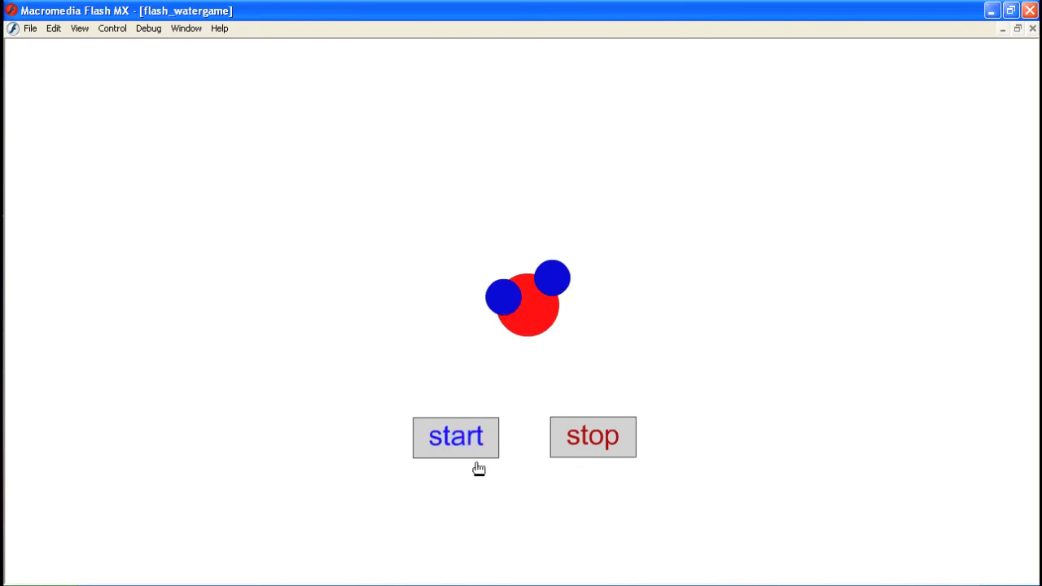
click(460, 441)
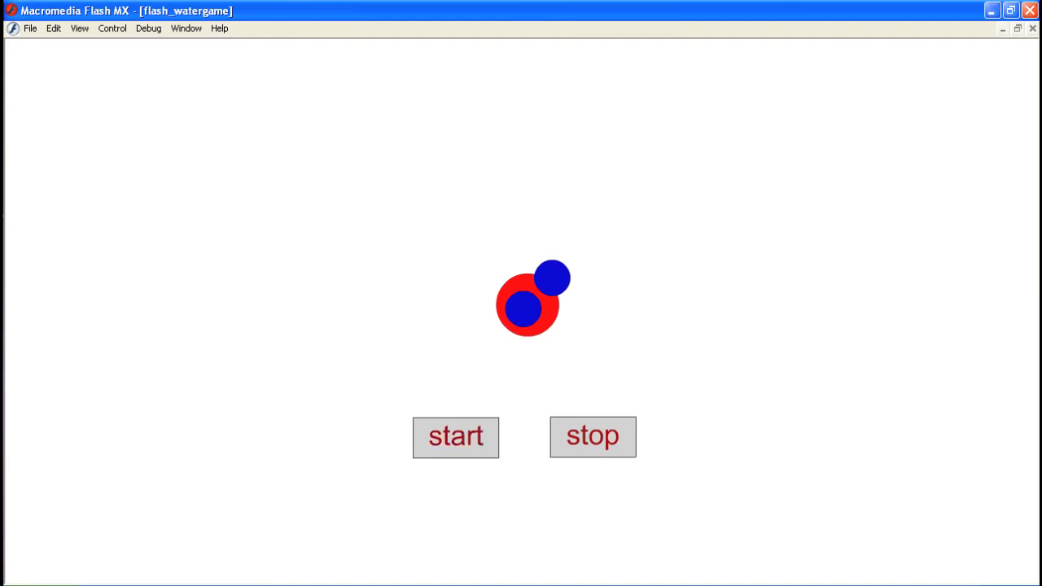
click(1031, 29)
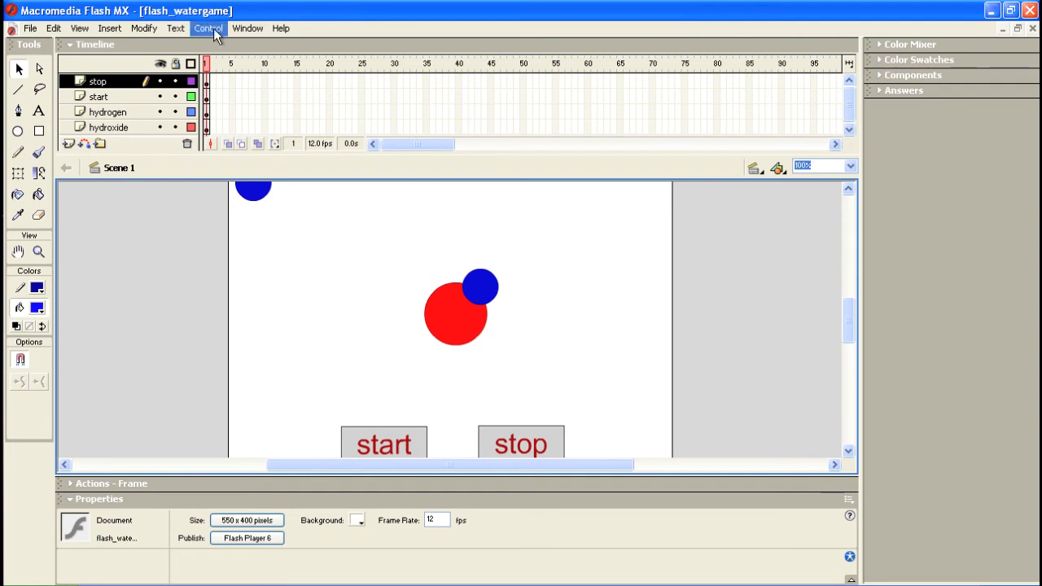
Reopen the flash_watergame library and dock it beneath Answers.
click(254, 34)
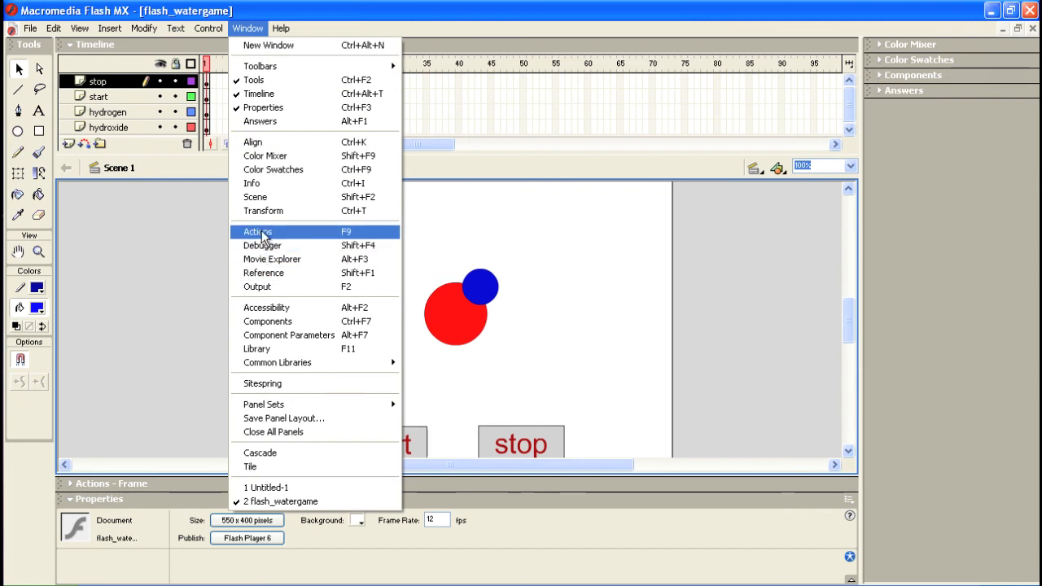
click(273, 349)
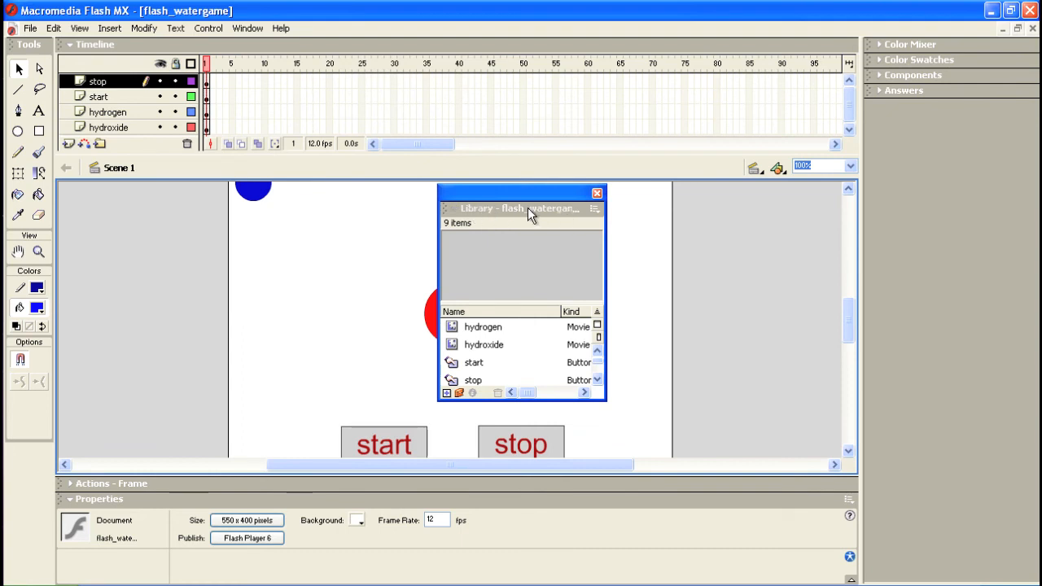
drag(448, 209, 912, 129)
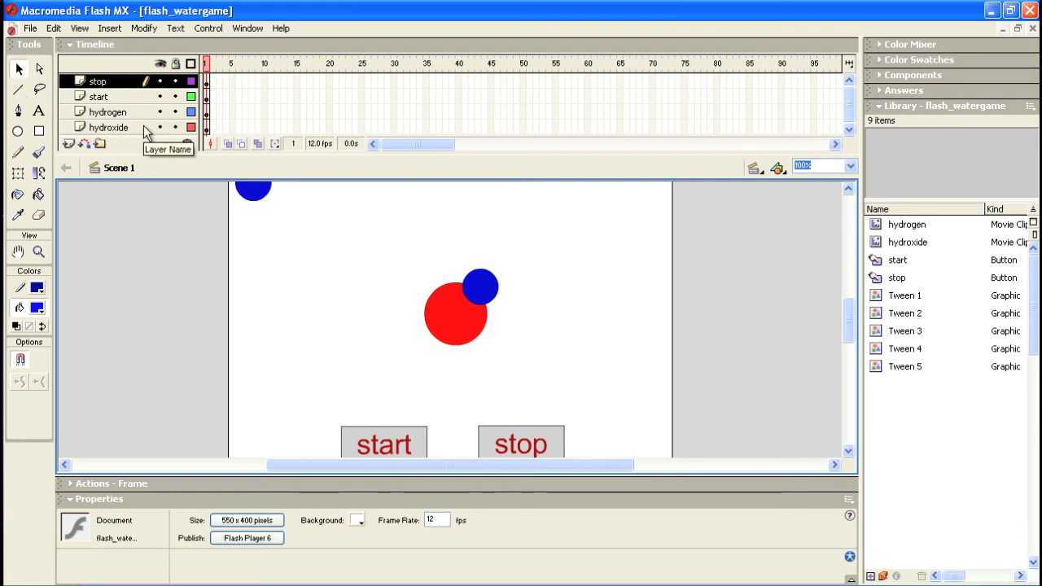
Insert a new layer above the stop layer and name it text.
click(69, 144)
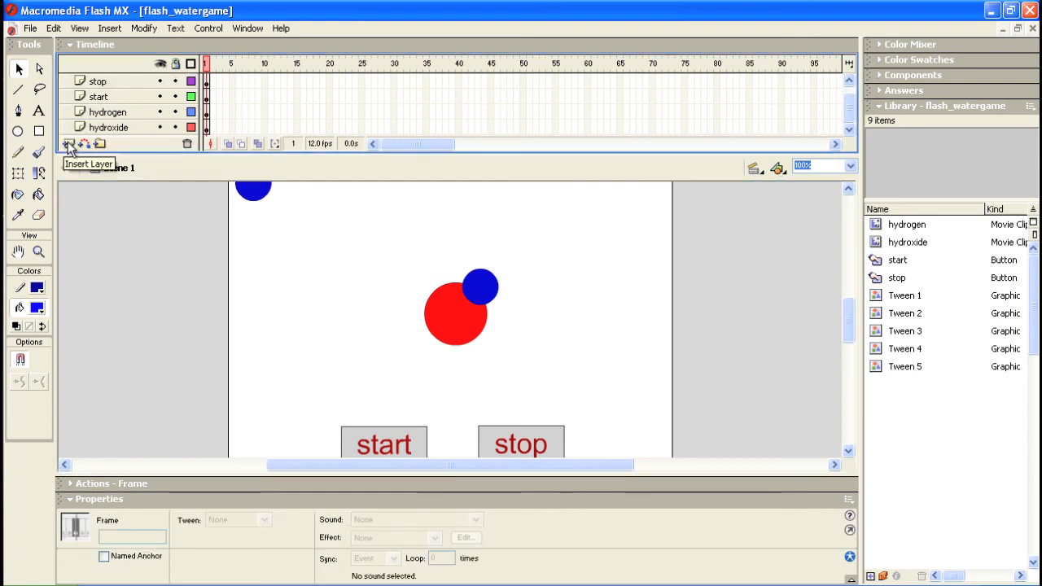
click(849, 89)
mouse_move(849, 102)
mouse_down()
mouse_move(848, 125)
mouse_move(848, 91)
mouse_up()
click(104, 85)
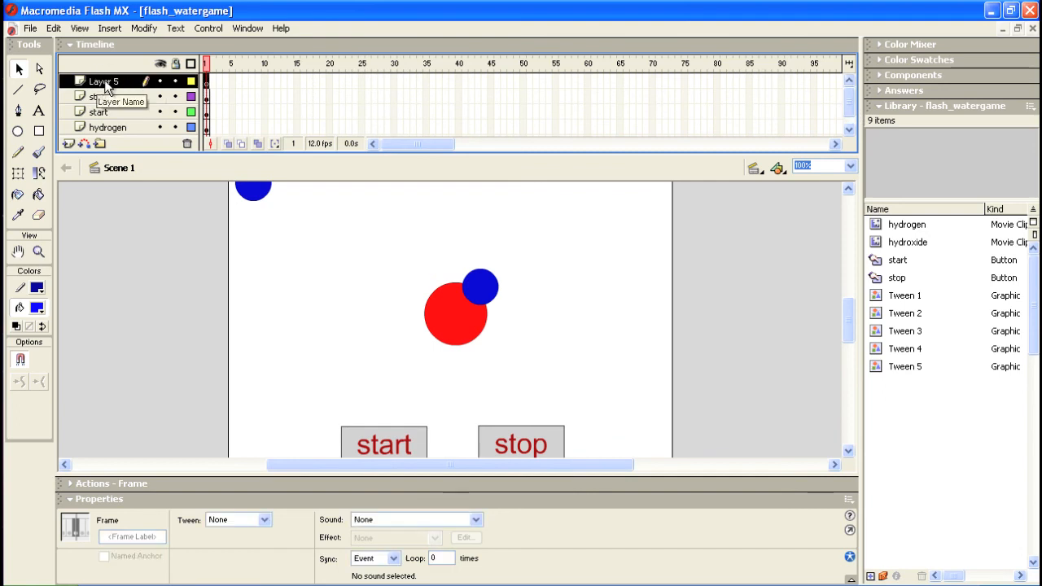
double_click(104, 83)
text(text)
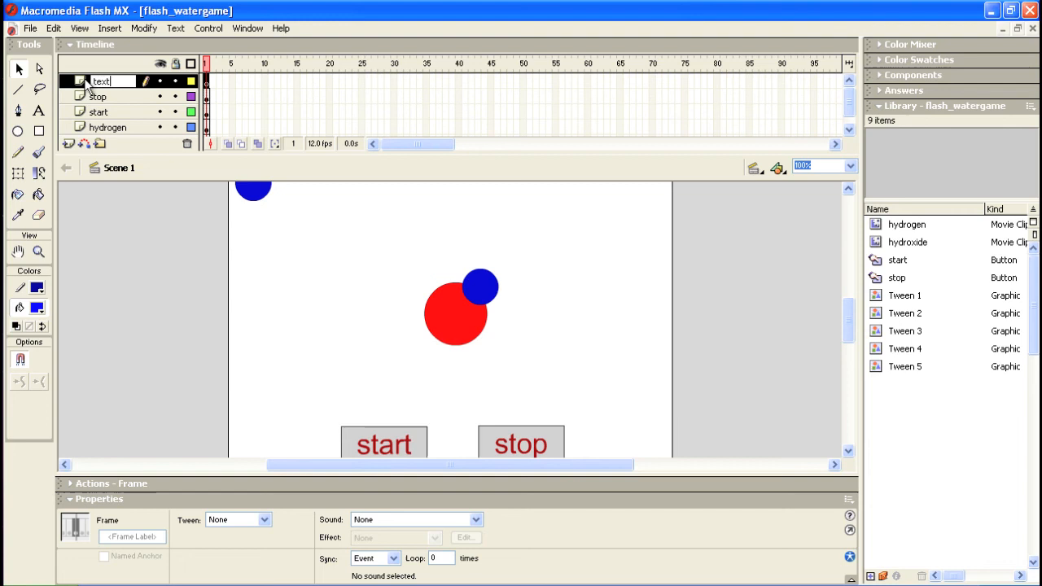
key(Return)
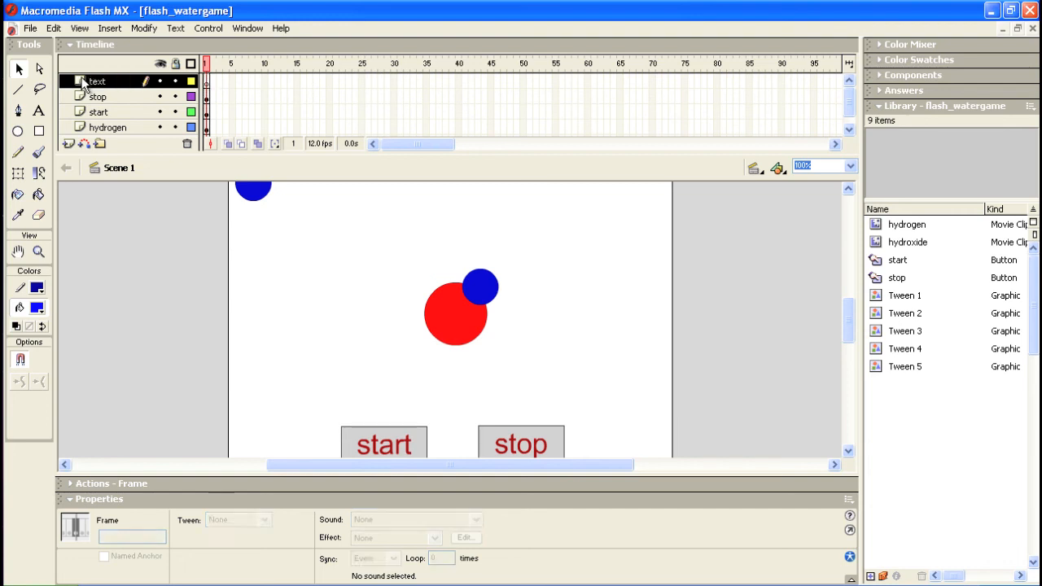
Place an empty text field above the red circle on the text layer and set its type to Dynamic Text.
click(39, 110)
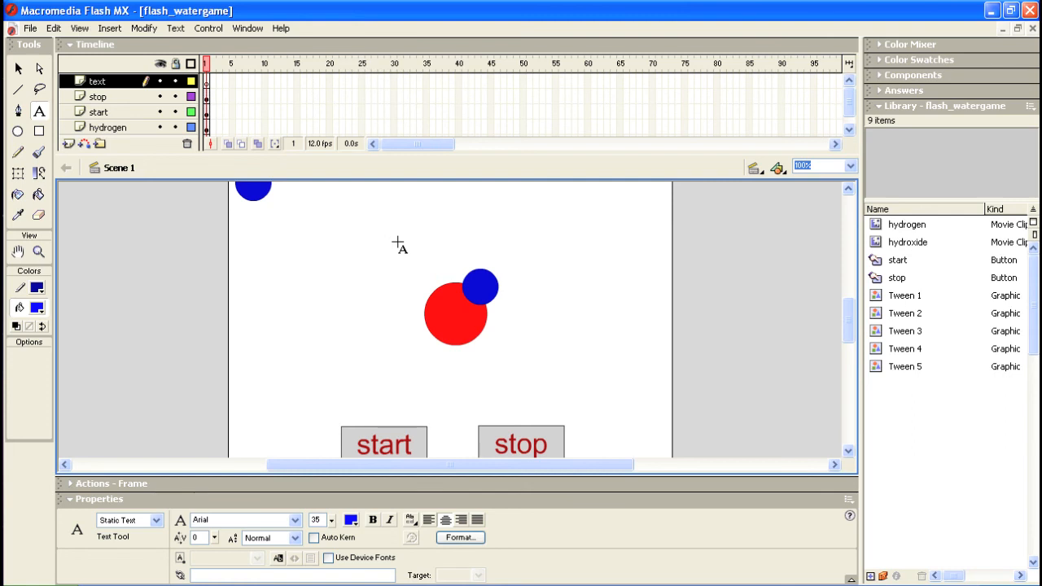
click(398, 230)
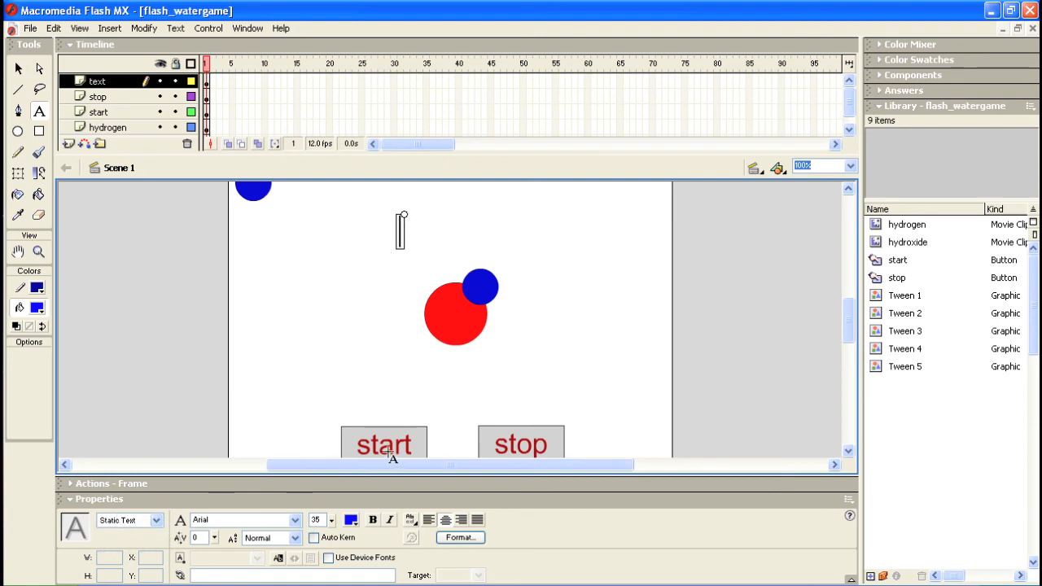
click(156, 522)
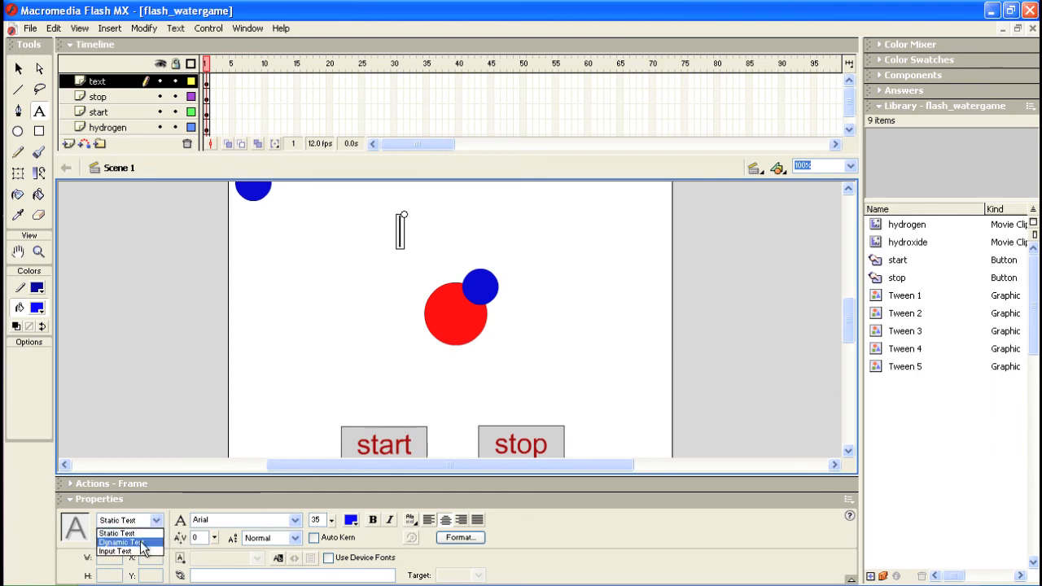
click(143, 542)
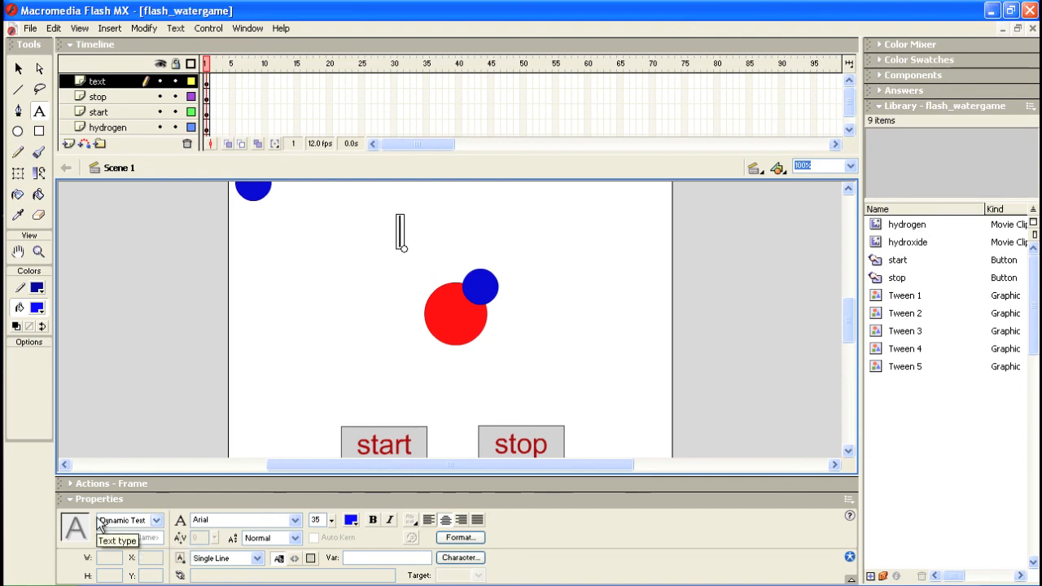
Switch to the finished version of the game, check its dynamic text field's properties, and return to flash_watergame.
key(super)
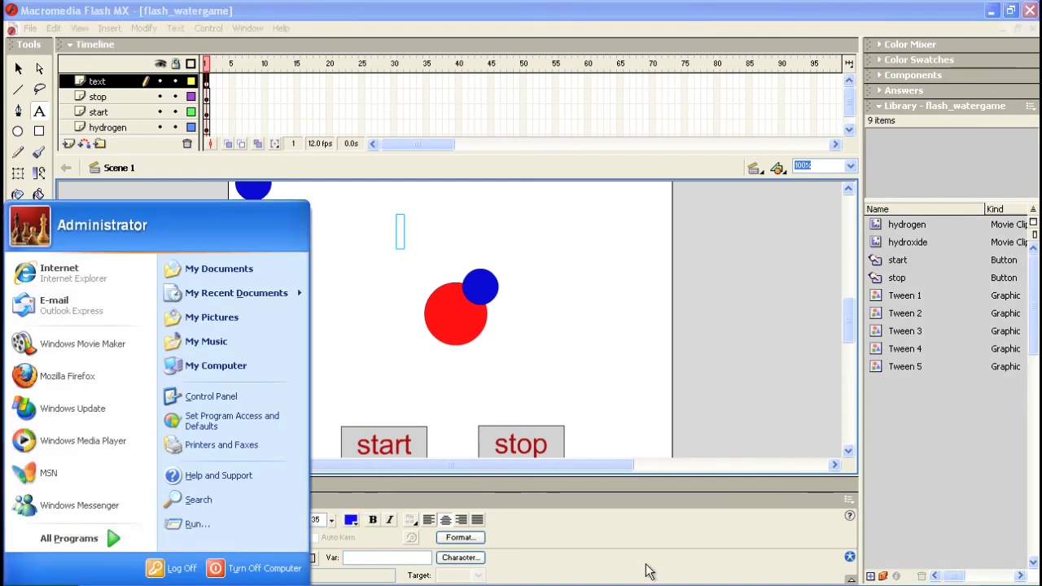
key(F8)
click(585, 76)
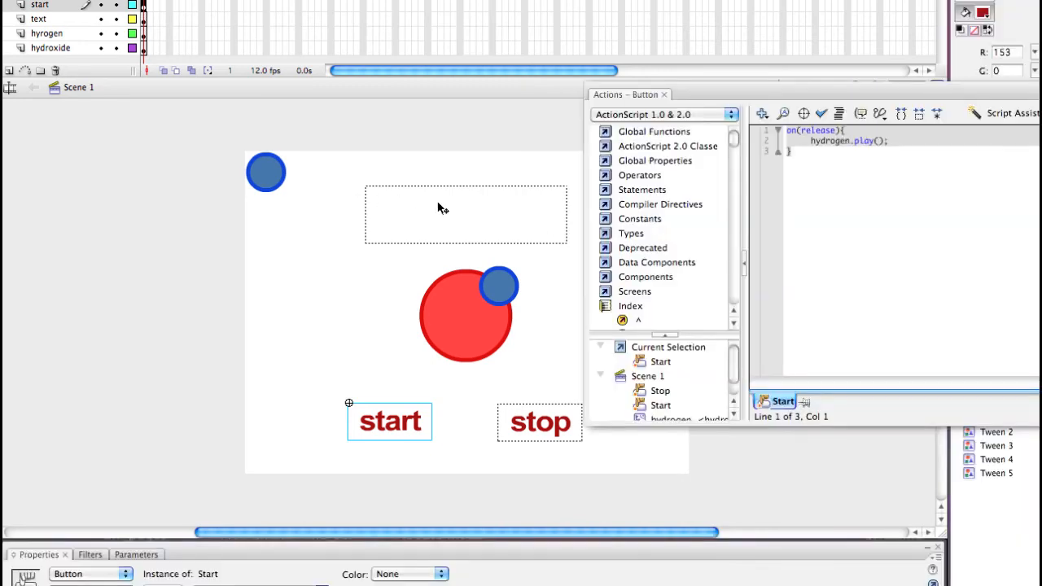
click(439, 208)
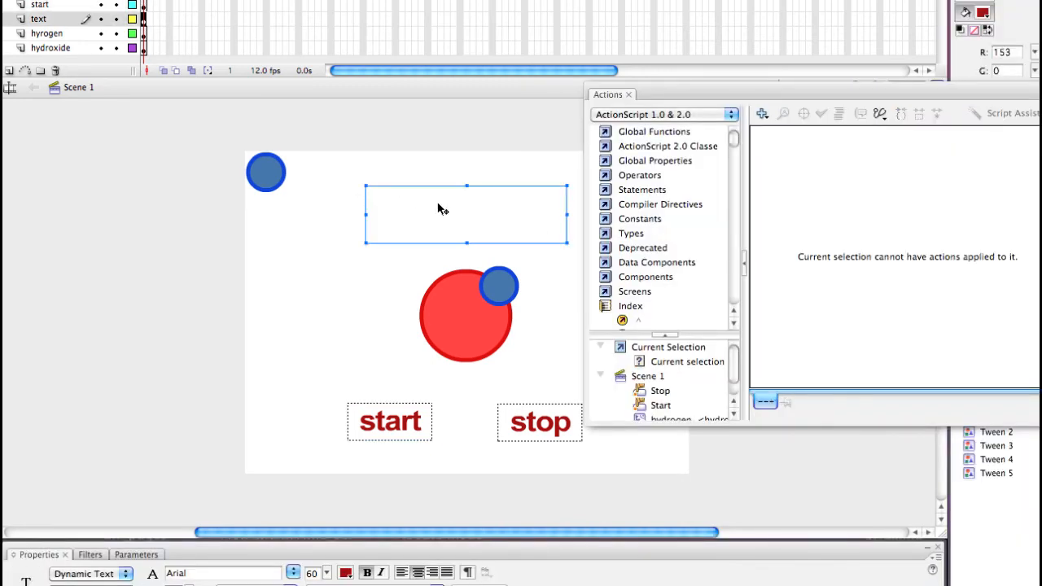
key(F8)
click(473, 318)
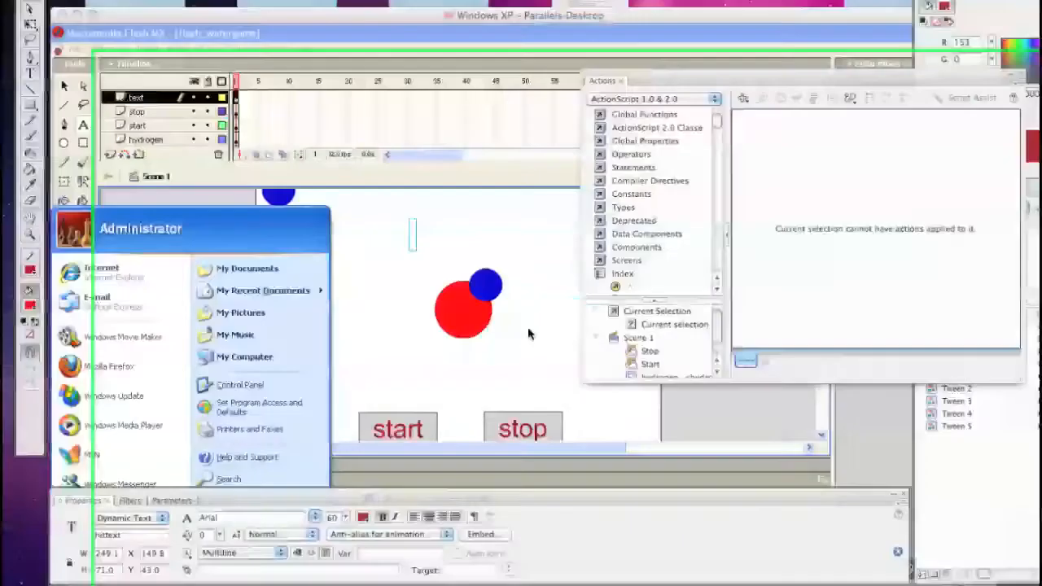
click(538, 344)
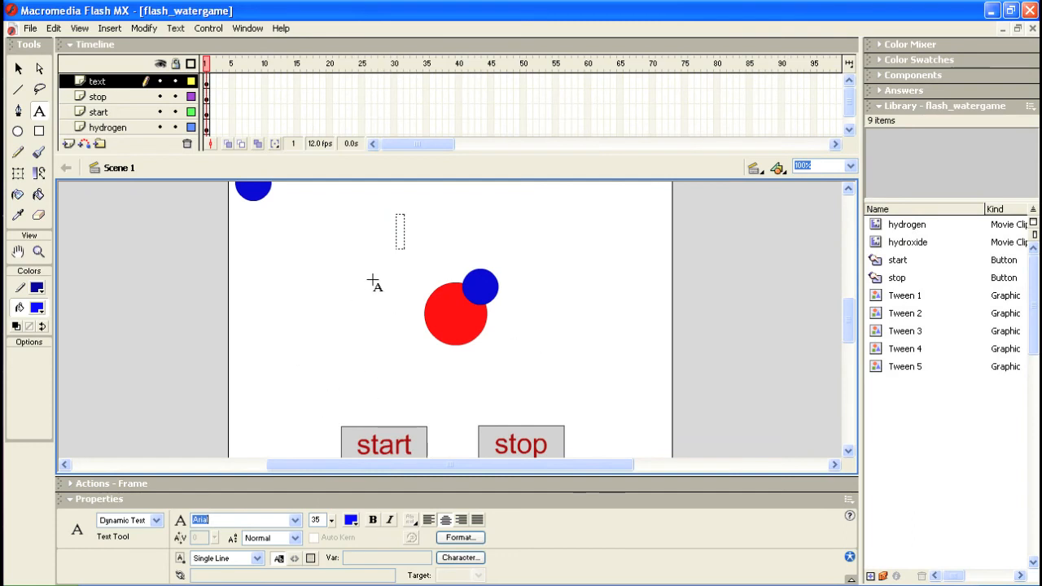
Give the dynamic text field the instance name hittext and widen the field to about 198 pixels.
click(400, 230)
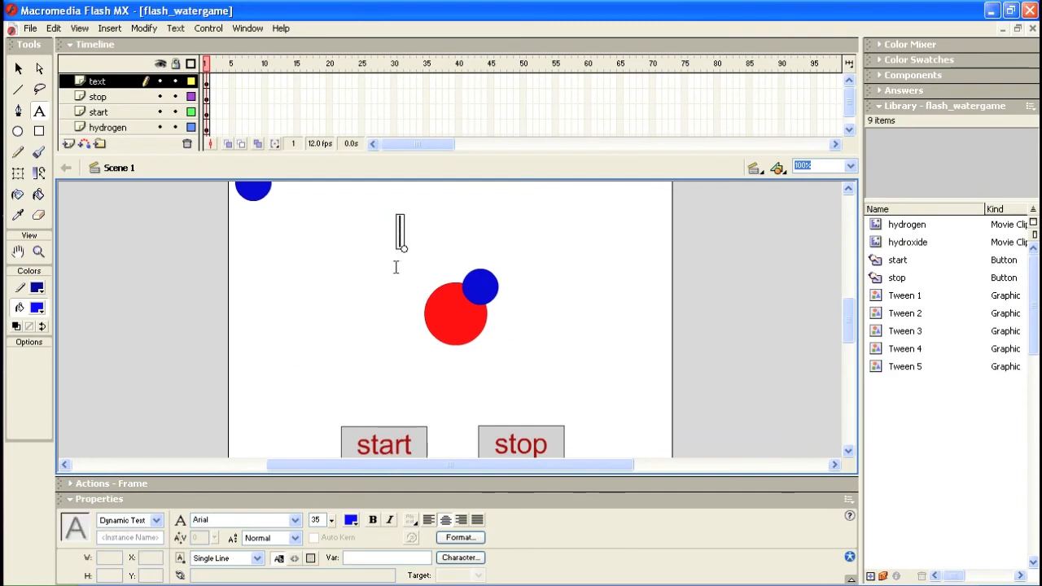
click(126, 535)
text(H)
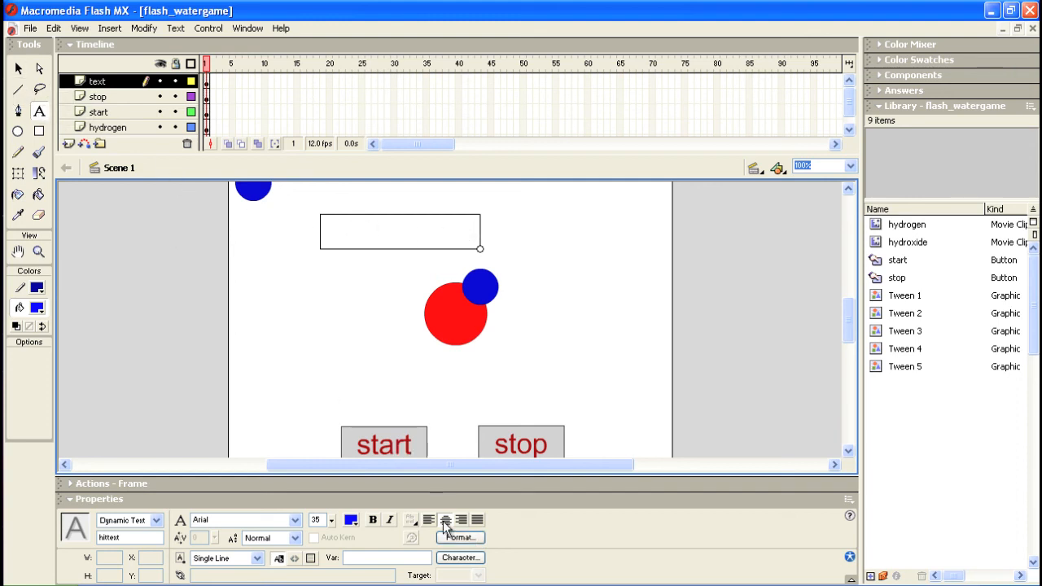
Set the hittext field's text color to red and finish text editing with the Arrow tool.
click(350, 519)
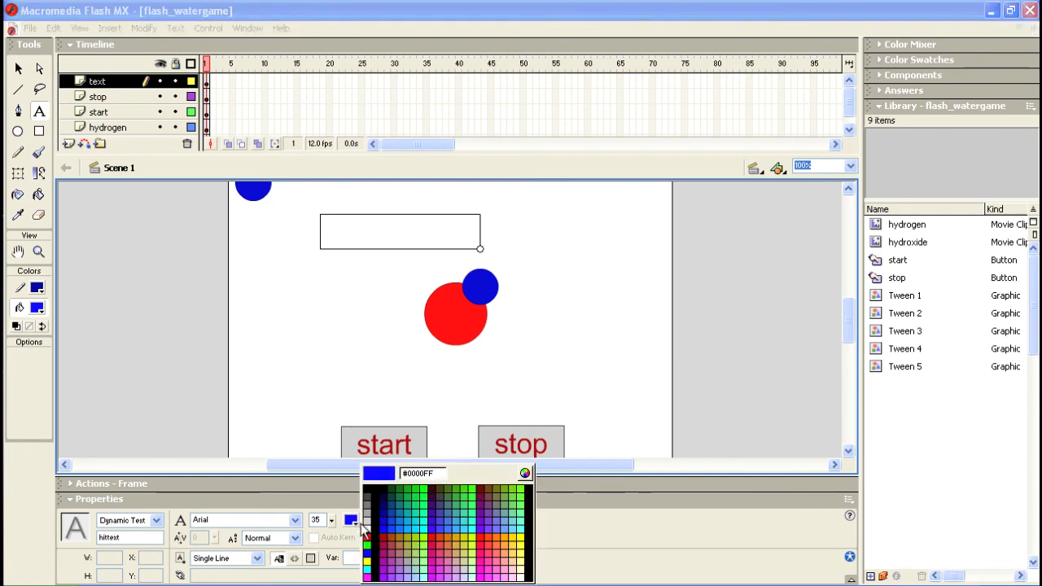
click(371, 537)
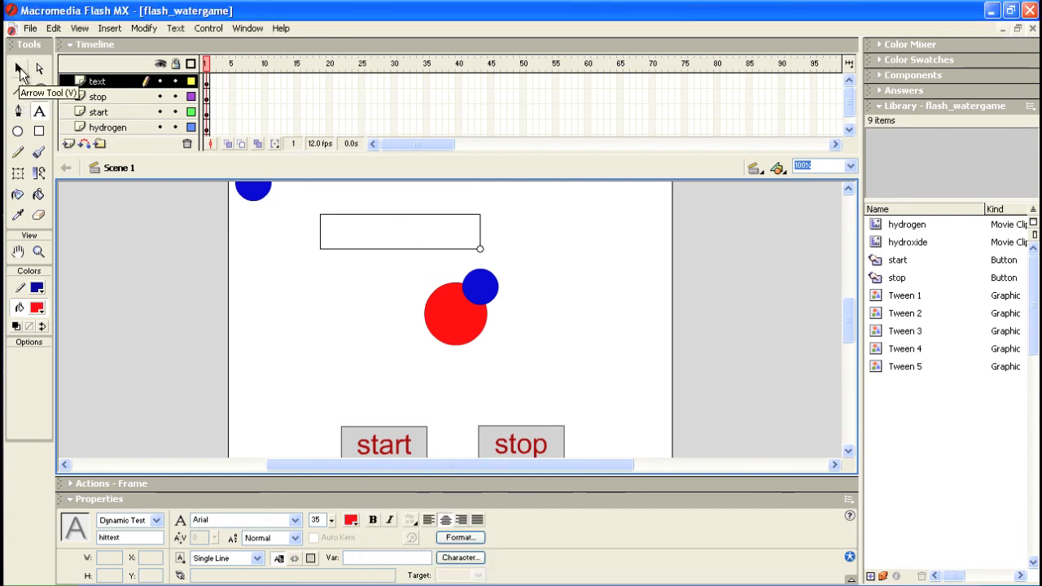
click(21, 70)
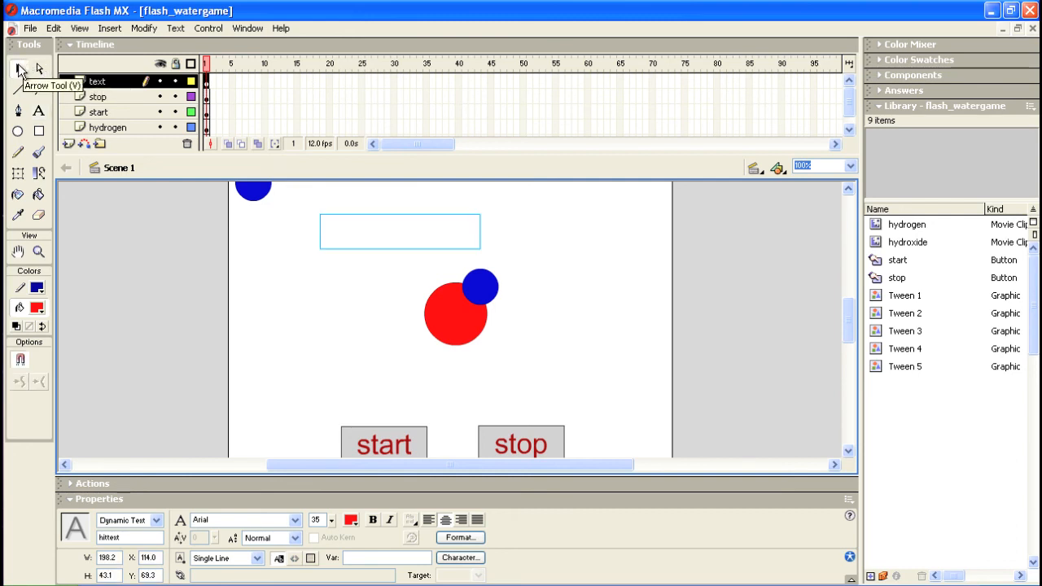